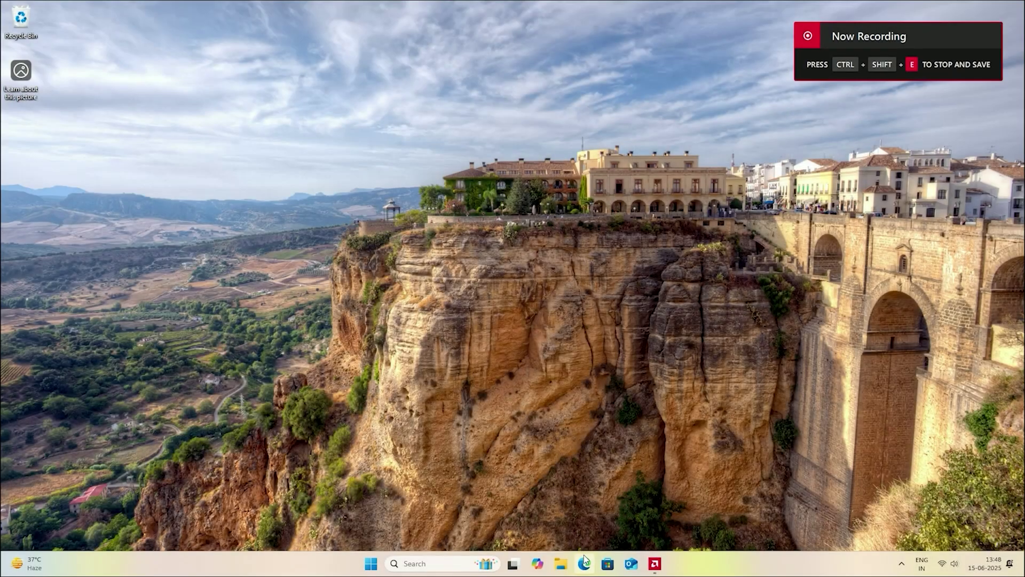
# Search the web in Edge for 'retro bar 64'
pyautogui.click(584, 563)
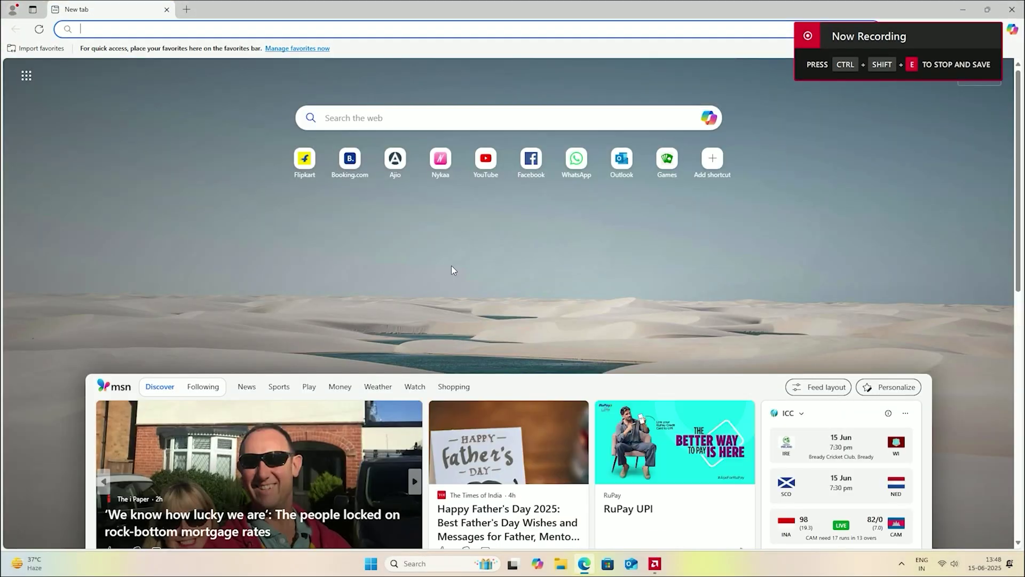
pyautogui.click(453, 119)
pyautogui.write('ret')
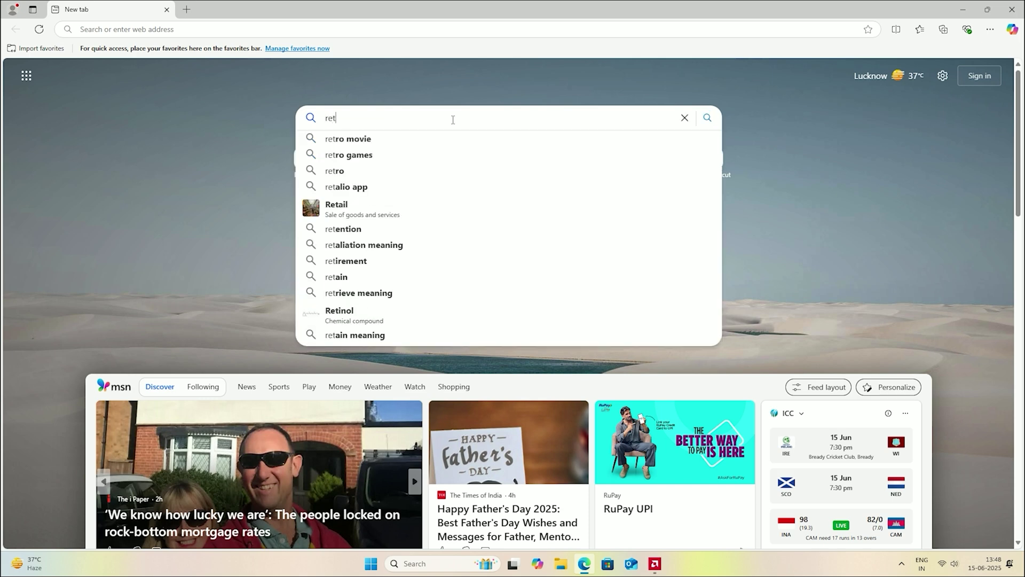
pyautogui.write('ro bar 64')
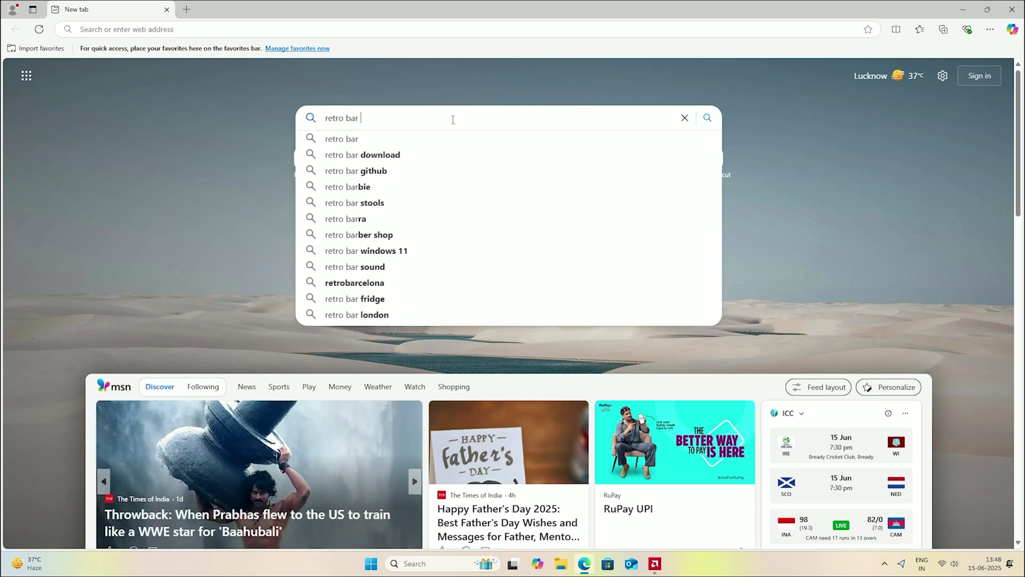
pyautogui.press('Return')
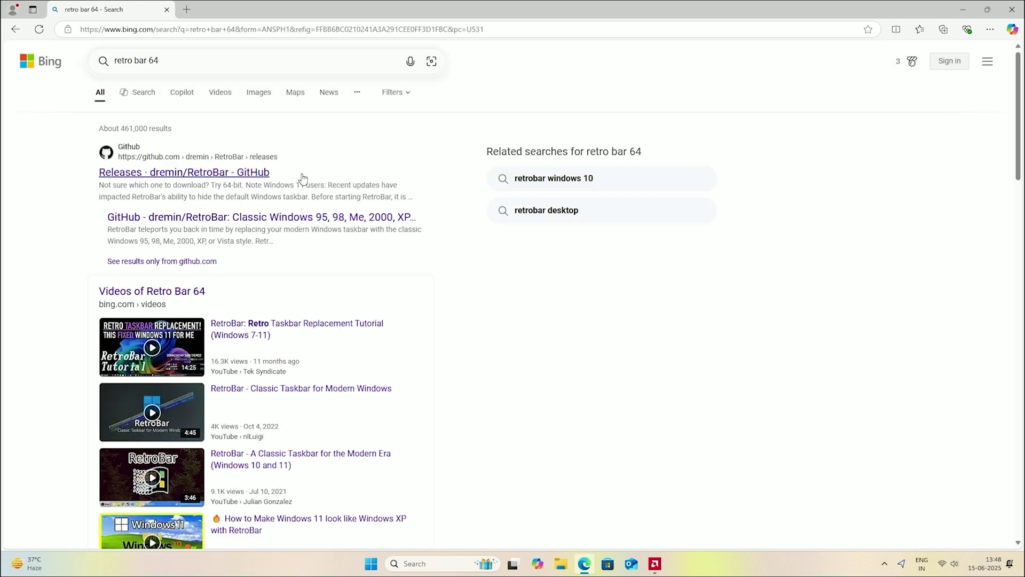
# Download RetroBar.Installer.zip from the GitHub releases assets and open it
pyautogui.click(261, 180)
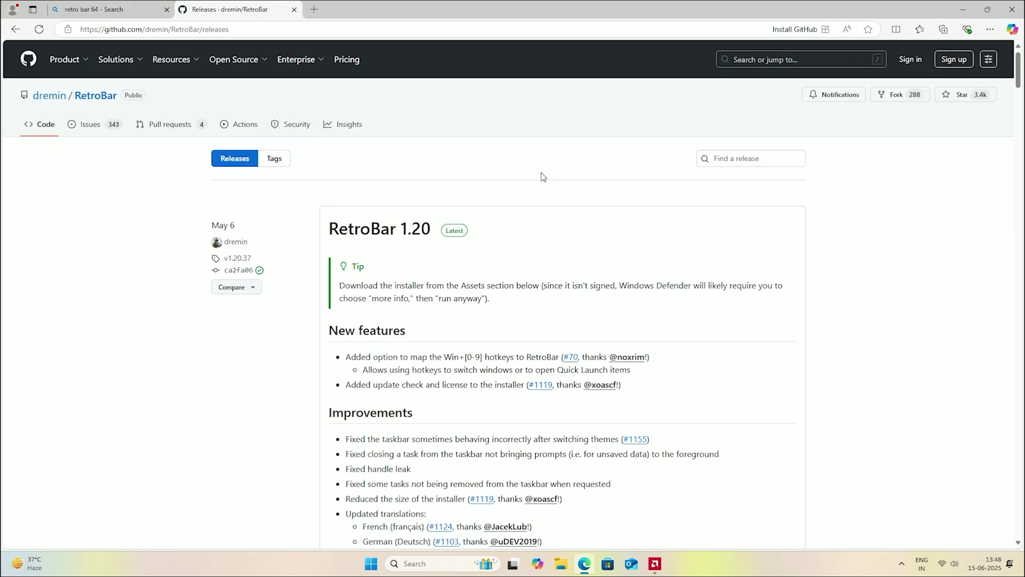
pyautogui.scroll(-8, 531, 203)
pyautogui.click(381, 265)
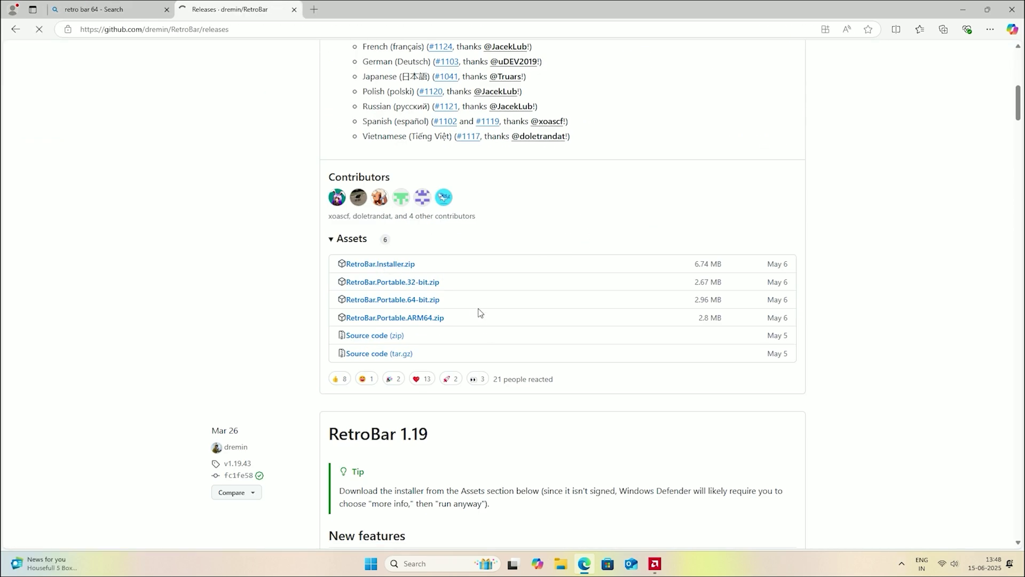
pyautogui.click(796, 82)
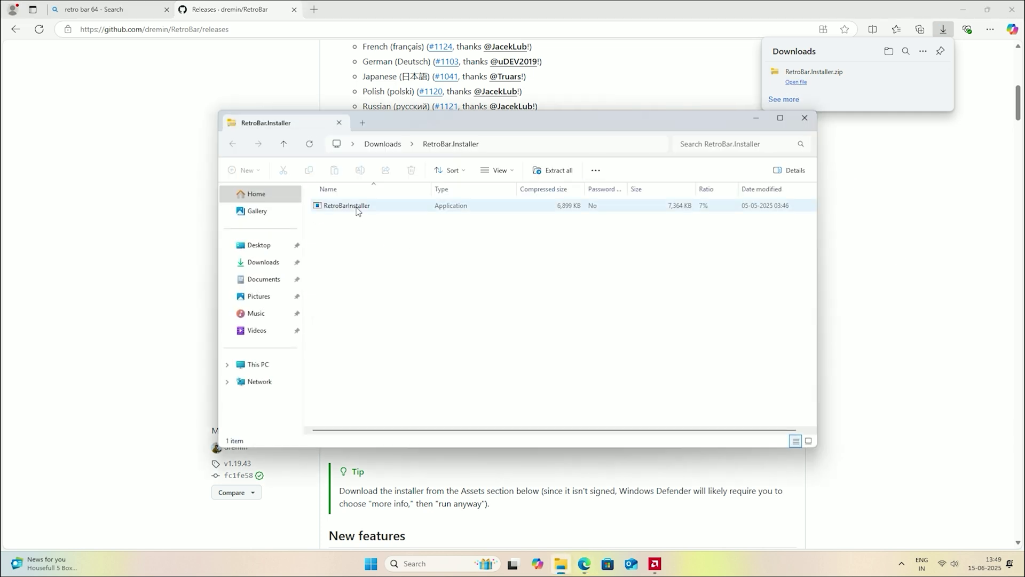
# Launch RetroBarInstaller from the zip and run it anyway past SmartScreen
pyautogui.doubleClick(355, 208)
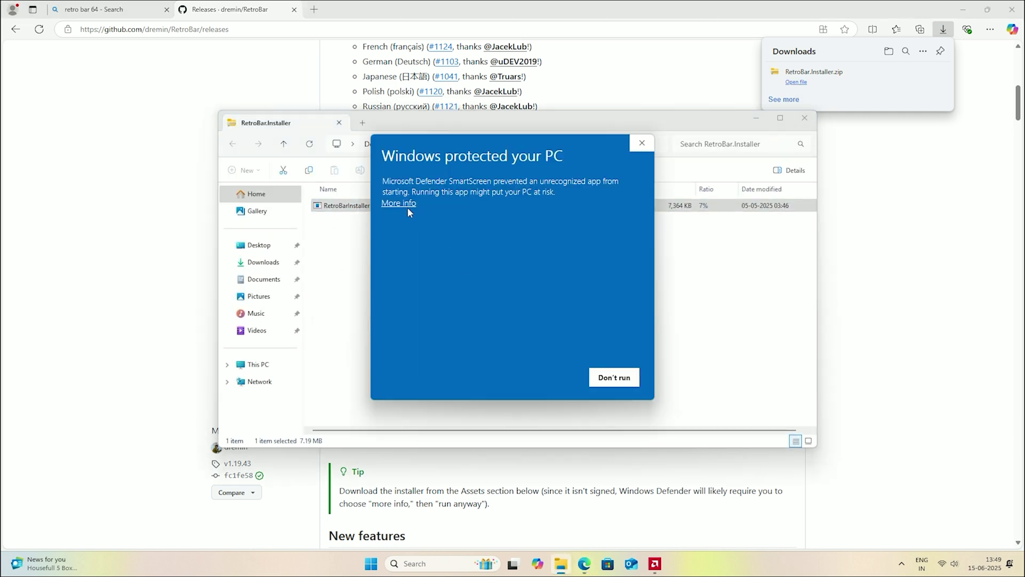
pyautogui.click(406, 204)
pyautogui.click(538, 373)
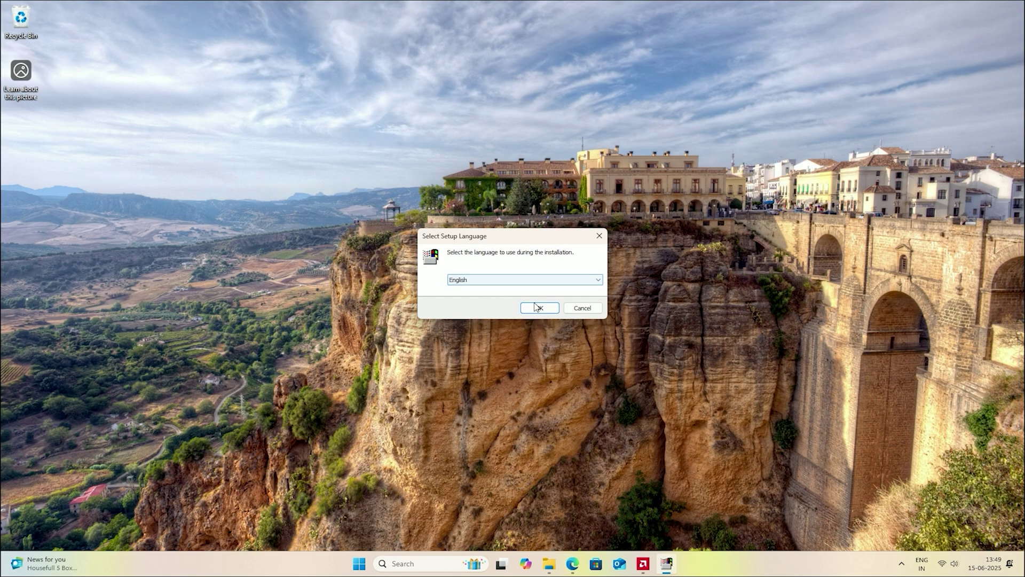
# Confirm the language, accept the licence, and install RetroBar through the setup wizard
pyautogui.click(529, 305)
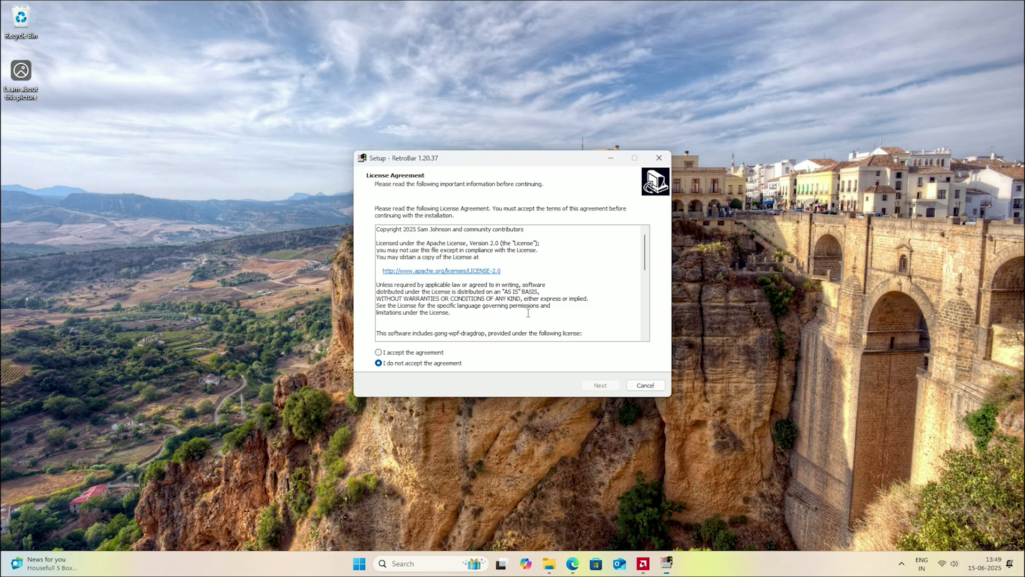
pyautogui.click(411, 352)
pyautogui.click(600, 385)
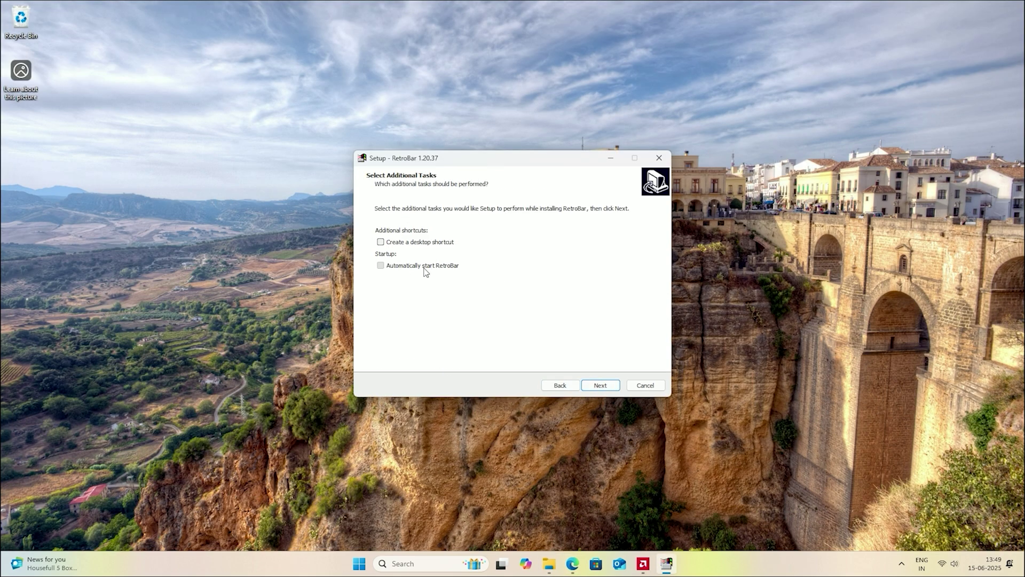
pyautogui.click(601, 385)
pyautogui.click(596, 383)
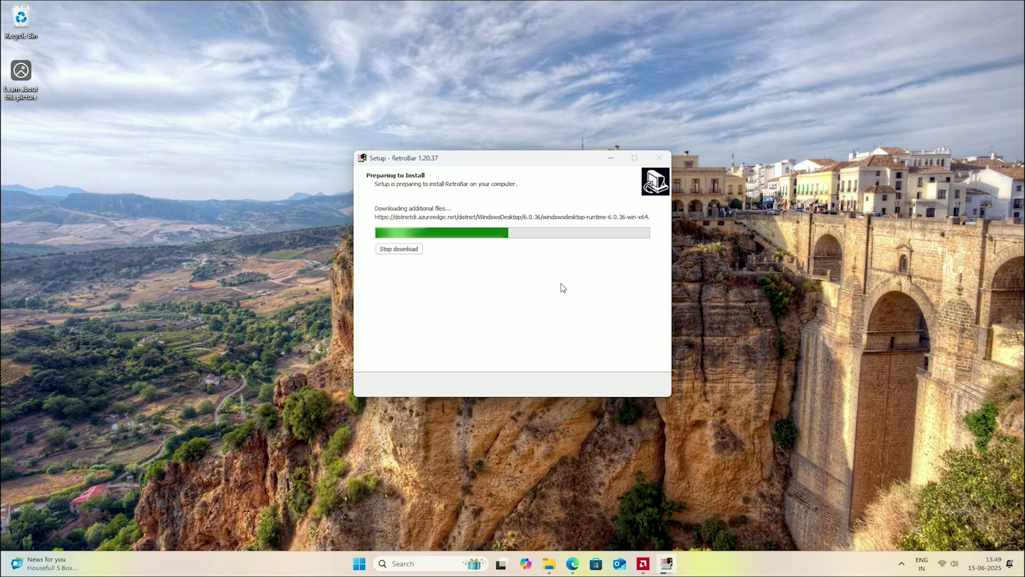
pyautogui.rightClick(746, 556)
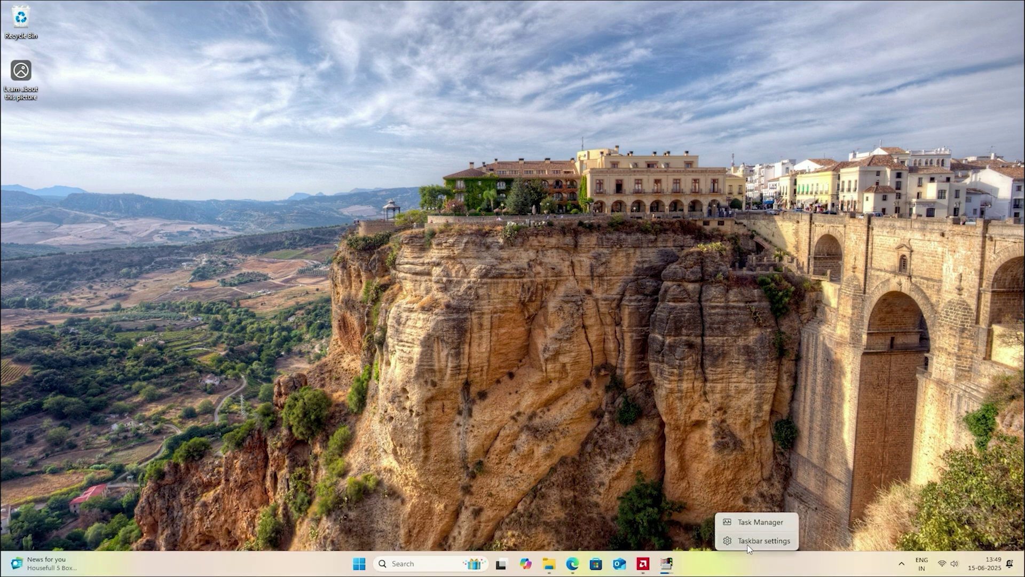
# Set Taskbar alignment to Left under Taskbar behaviors, then minimize Settings
pyautogui.click(748, 544)
pyautogui.click(650, 41)
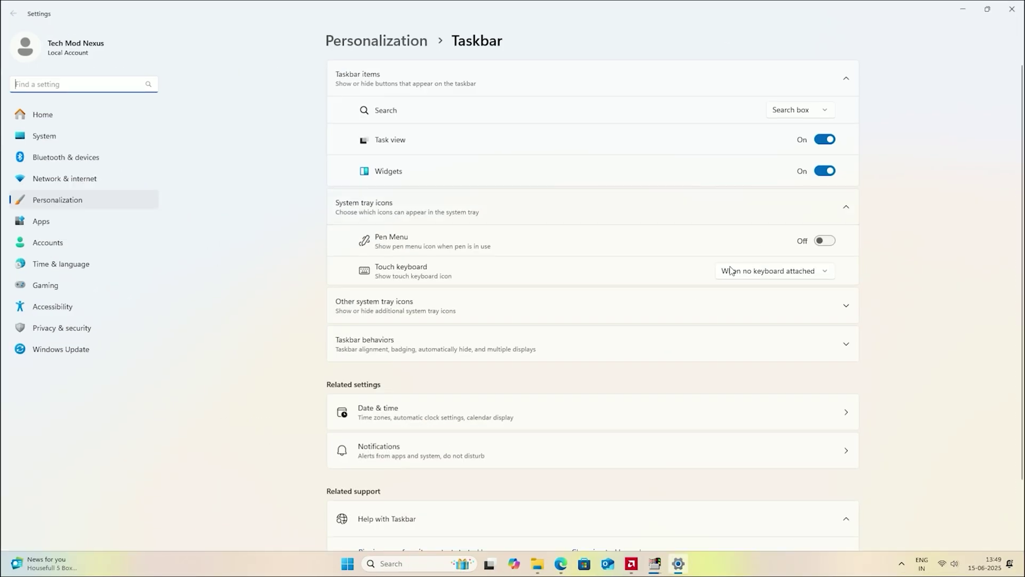
pyautogui.click(468, 338)
pyautogui.scroll(-3, 669, 271)
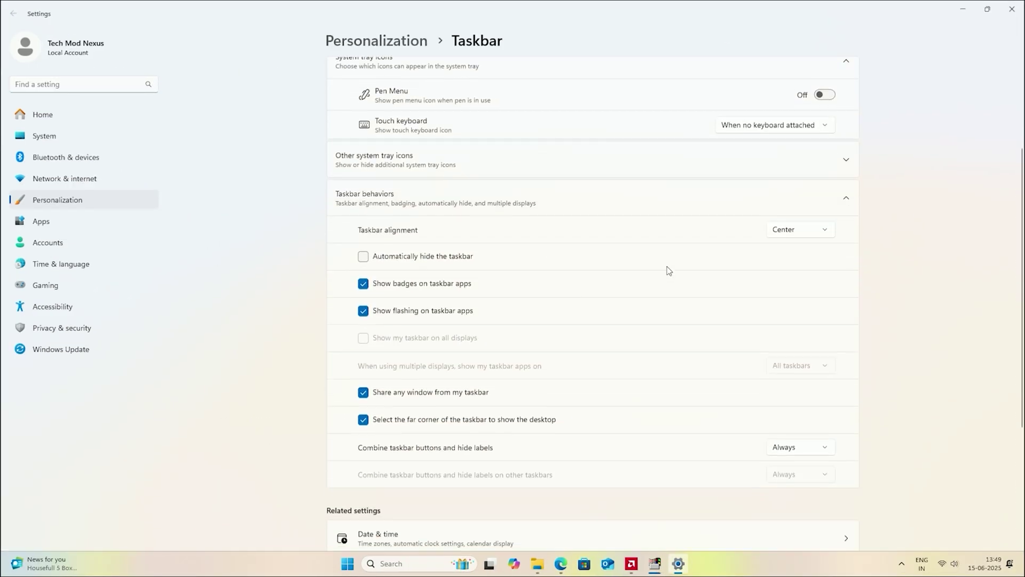
pyautogui.click(788, 229)
pyautogui.click(784, 209)
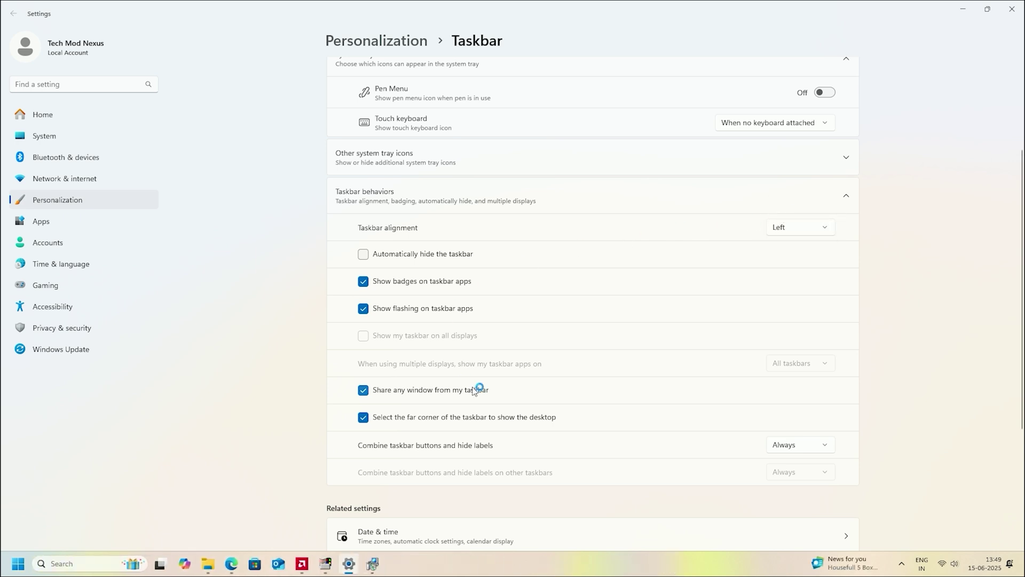
pyautogui.scroll(-3, 499, 387)
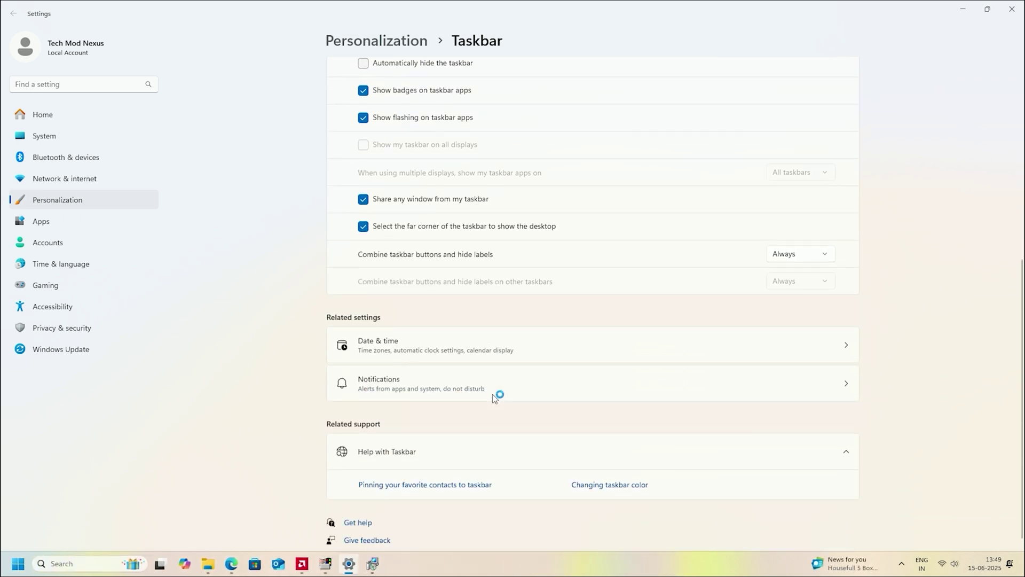
pyautogui.scroll(5, 497, 398)
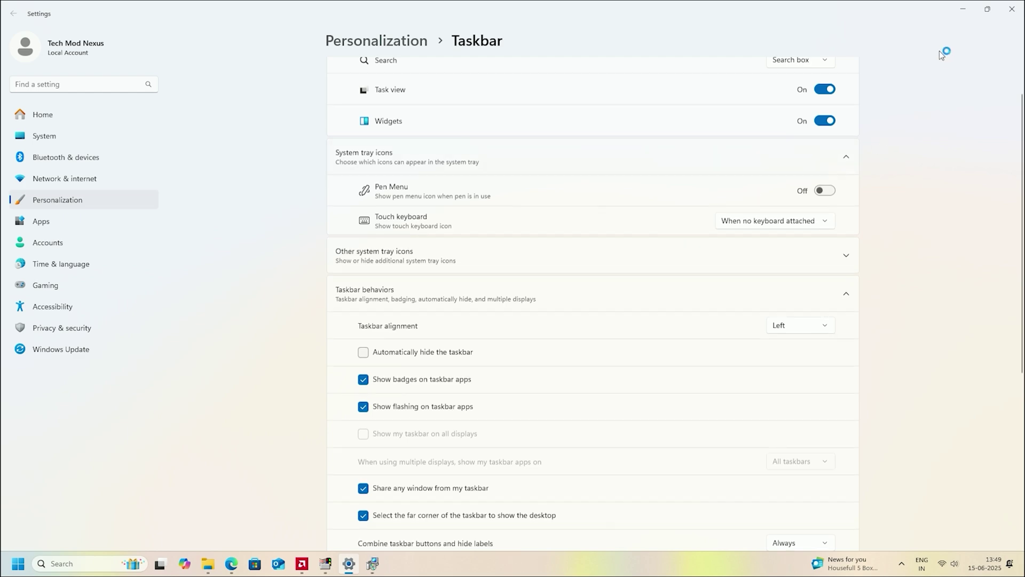
pyautogui.click(963, 9)
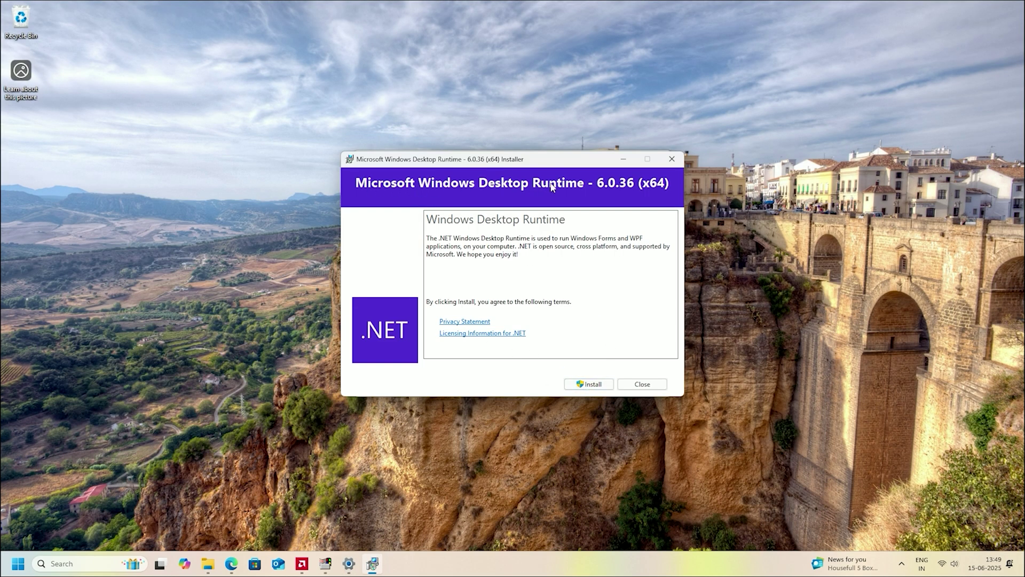
# Install Windows Desktop Runtime 6.0.36 (x64) with admin approval, then finish RetroBar setup
pyautogui.click(612, 385)
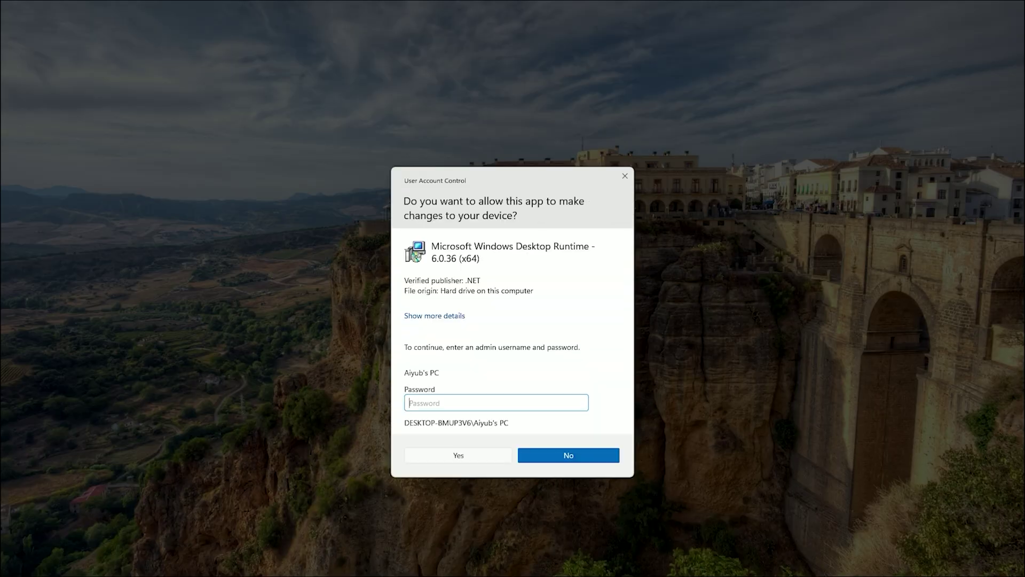
pyautogui.click(475, 457)
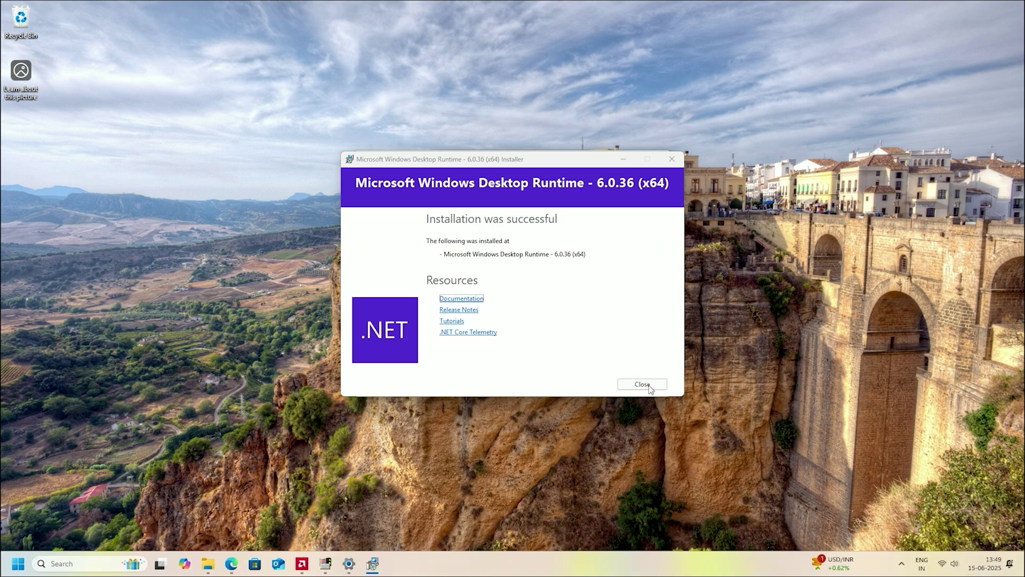
pyautogui.click(649, 385)
pyautogui.click(598, 386)
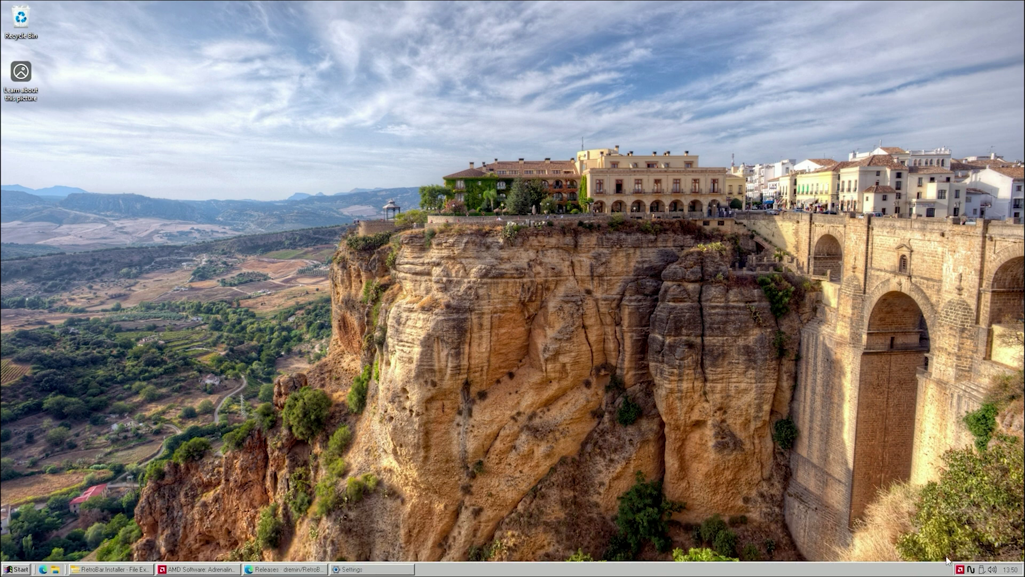
# Open RetroBar Properties from the taskbar's right-click menu and move it toward the centre
pyautogui.click(20, 571)
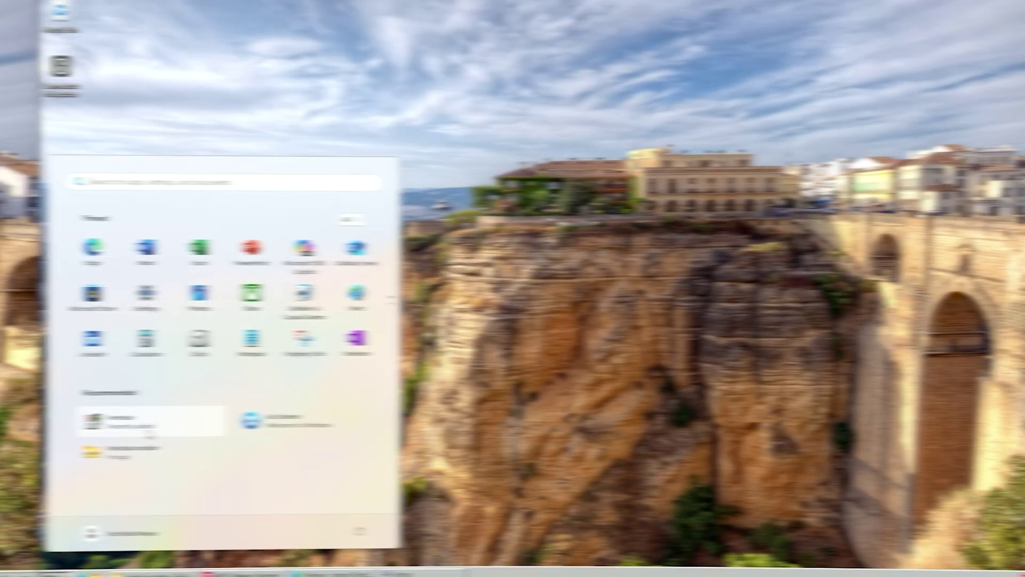
pyautogui.click(440, 565)
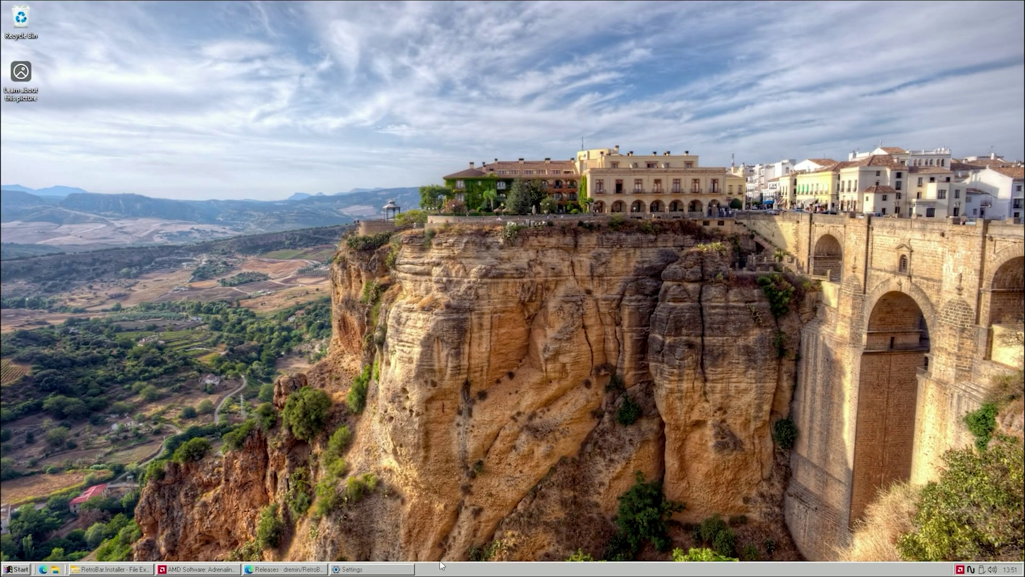
pyautogui.rightClick(483, 571)
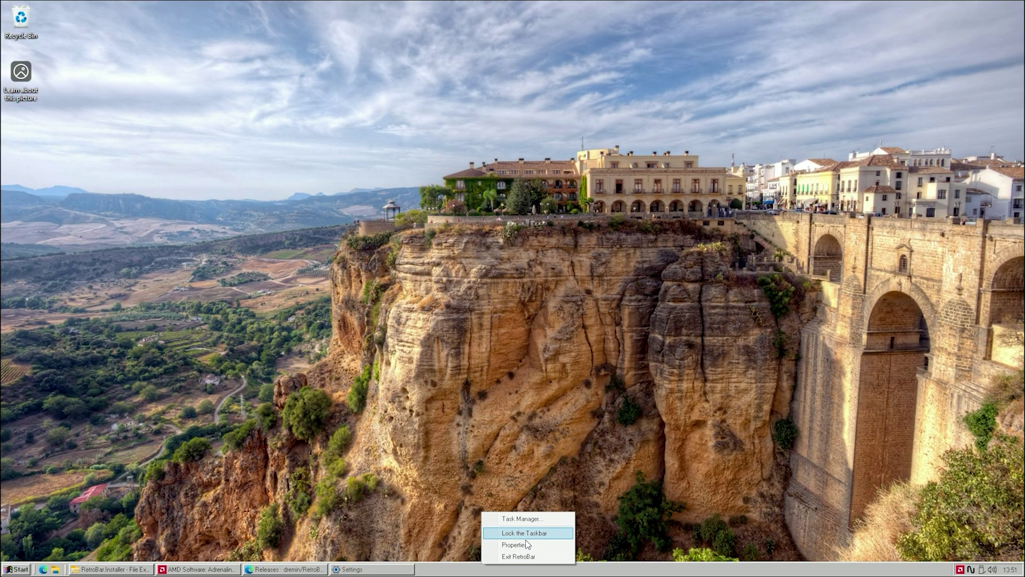
pyautogui.click(526, 544)
pyautogui.moveTo(136, 192); pyautogui.dragTo(275, 167)
pyautogui.click(265, 251)
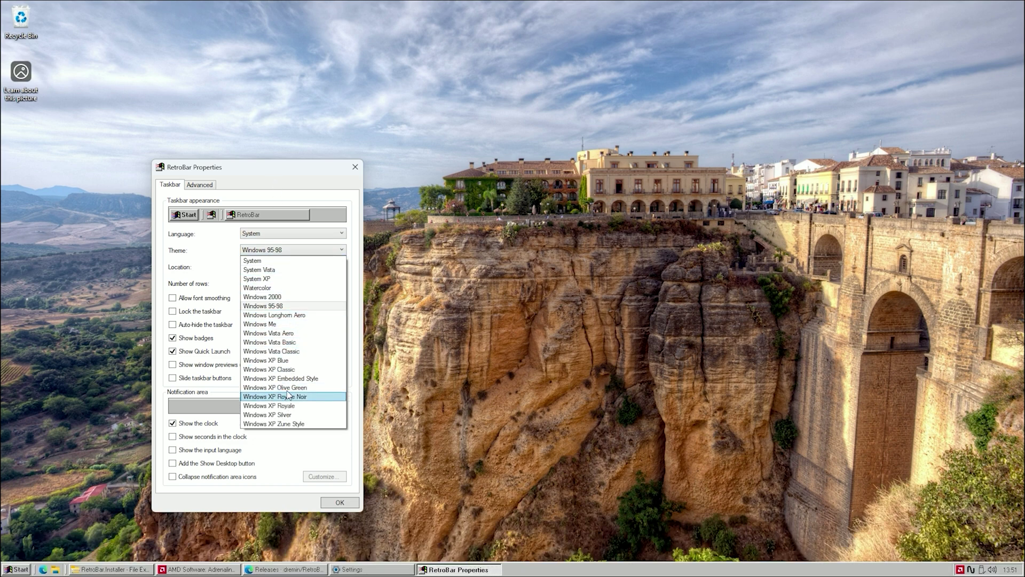
# Choose the Windows XP Blue theme and enable collapsed notification area icons
pyautogui.click(289, 360)
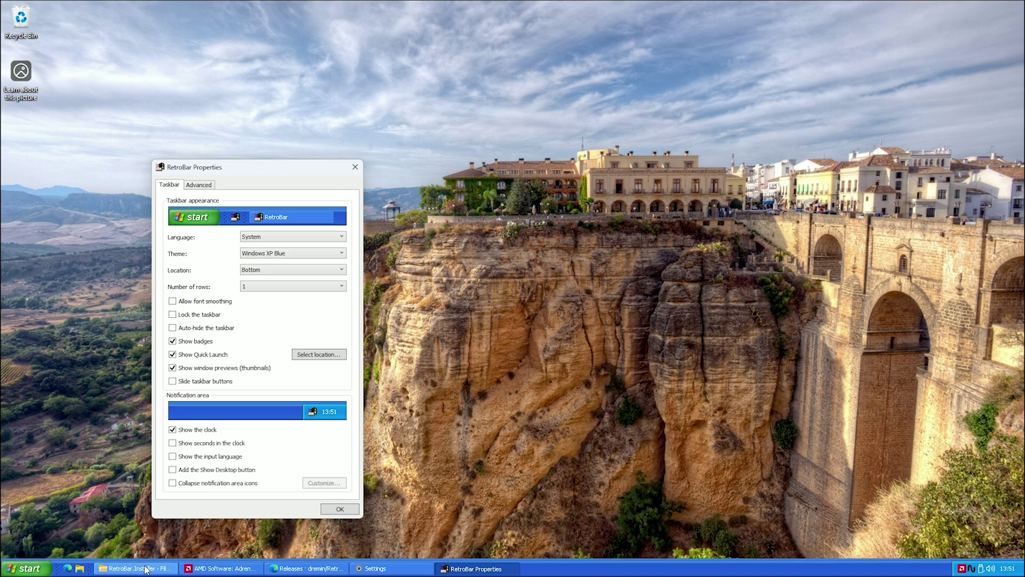
pyautogui.moveTo(380, 571)
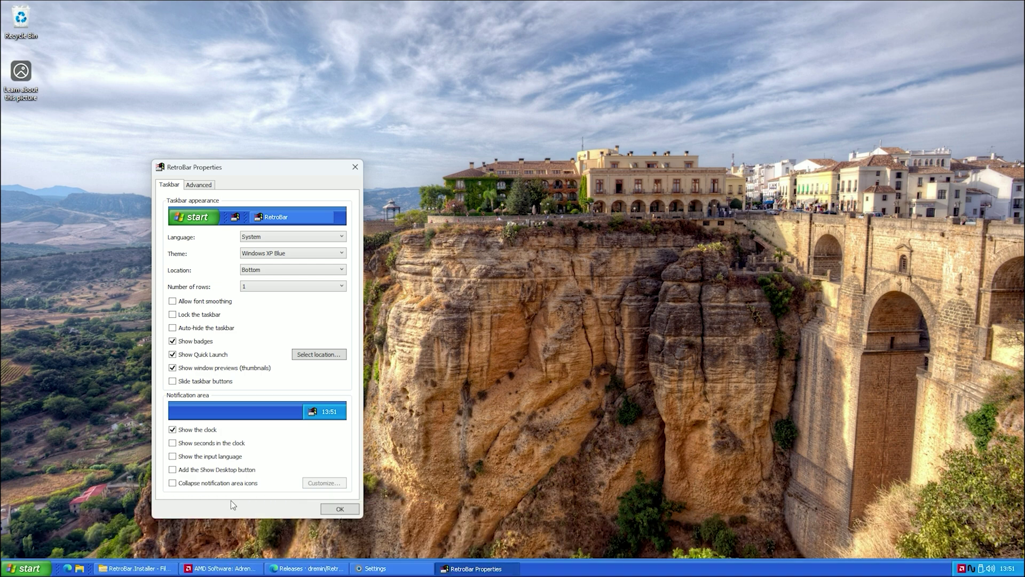
pyautogui.click(211, 483)
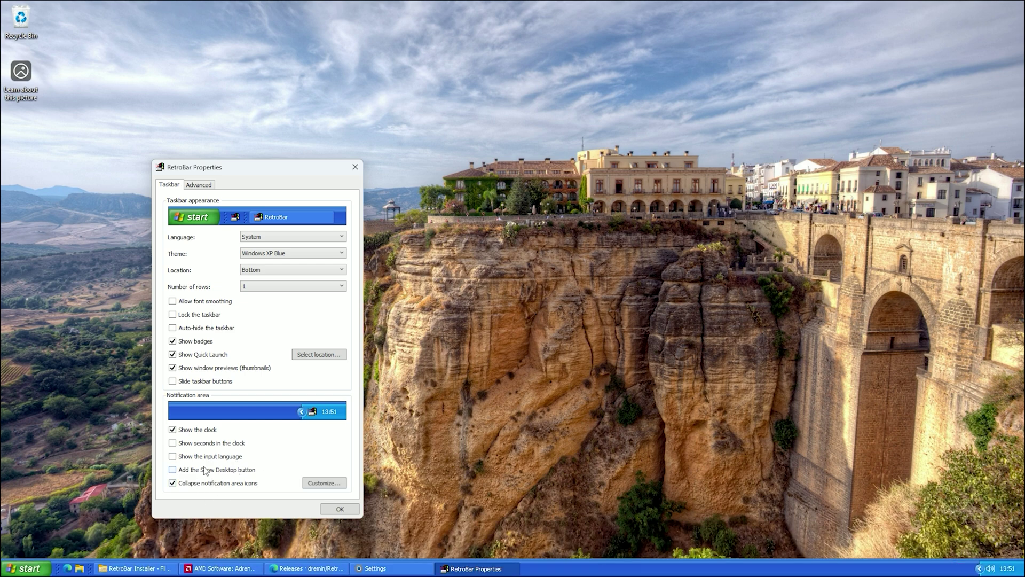
# On the Advanced tab, raise the taskbar scale slider from 100% to about 120%
pyautogui.click(210, 186)
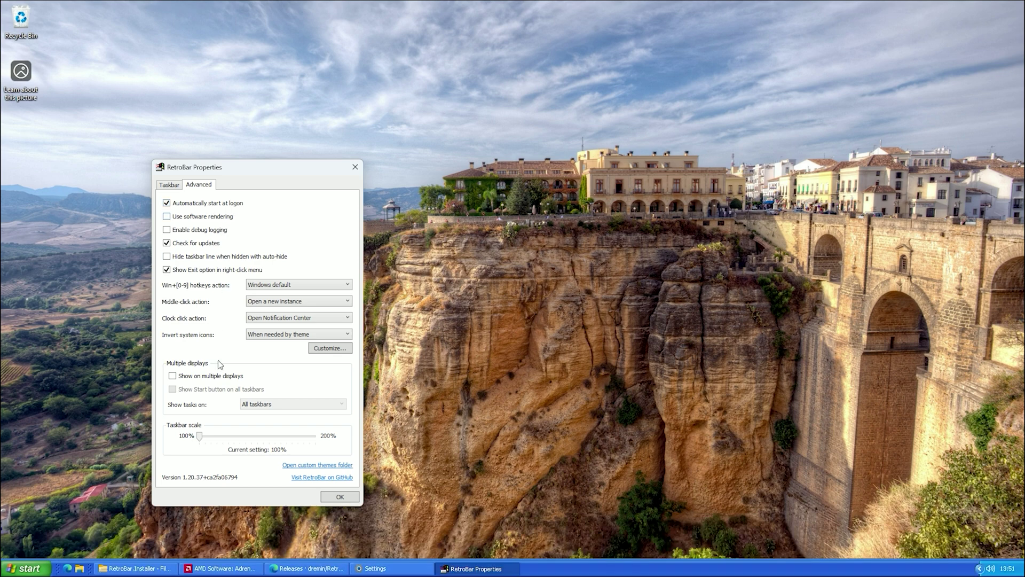
pyautogui.moveTo(200, 434); pyautogui.dragTo(219, 438)
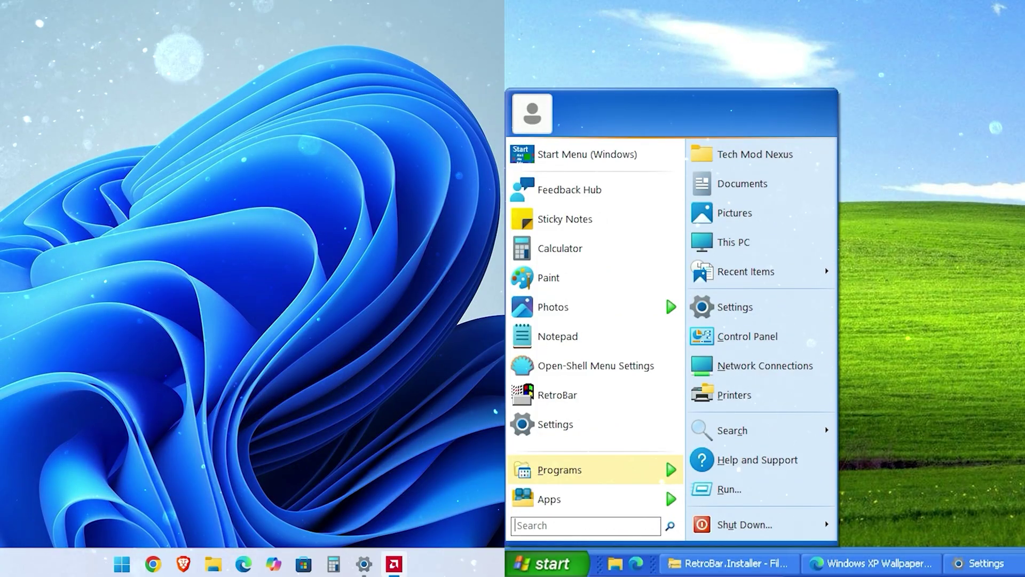
pyautogui.press('super')
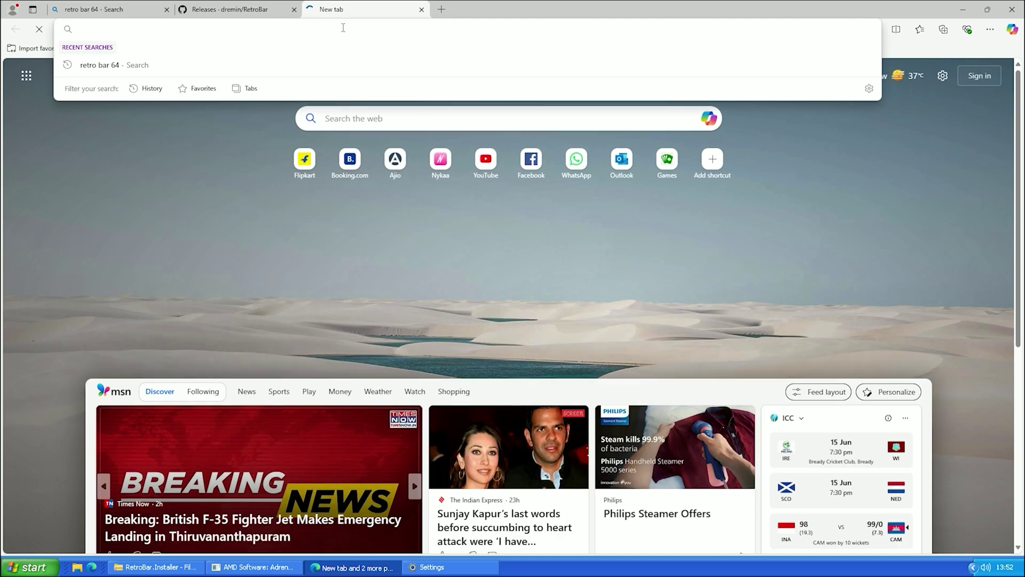
# Search 'open sheell download' and download OpenShellSetup_4_4_196.exe from the GitHub release
pyautogui.write('open she')
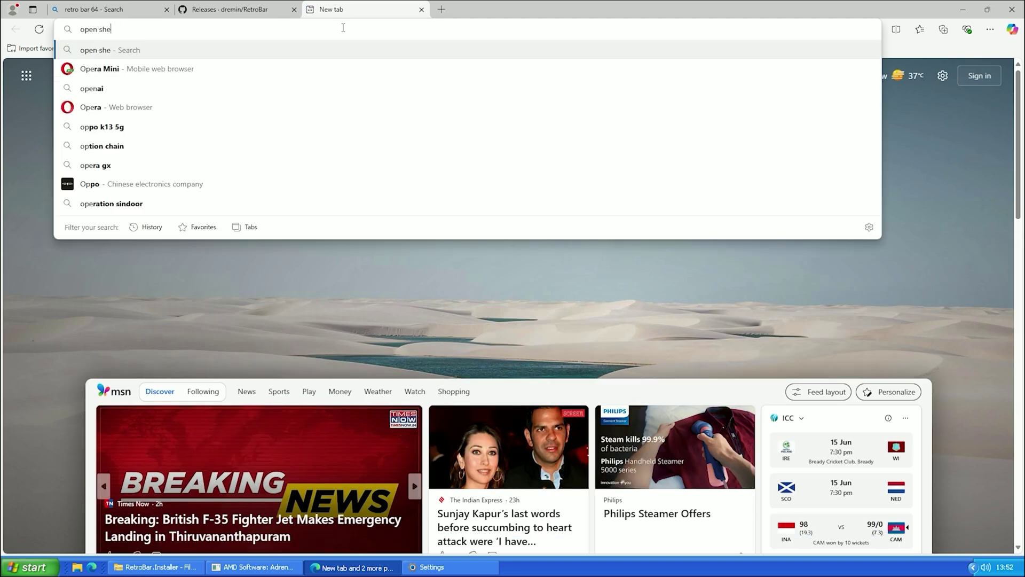
pyautogui.write('ell download')
pyautogui.press('Return')
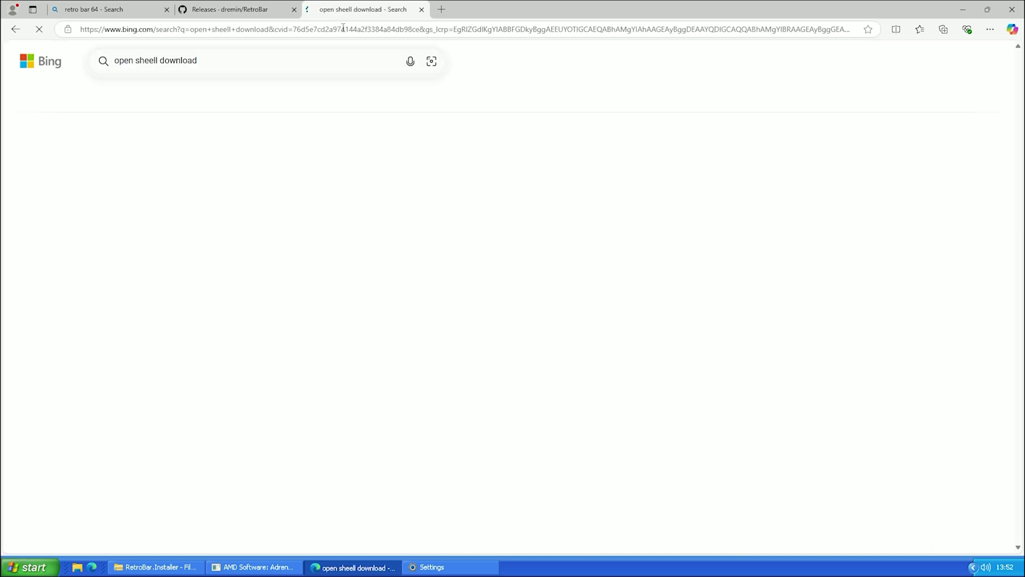
pyautogui.scroll(-2, 269, 331)
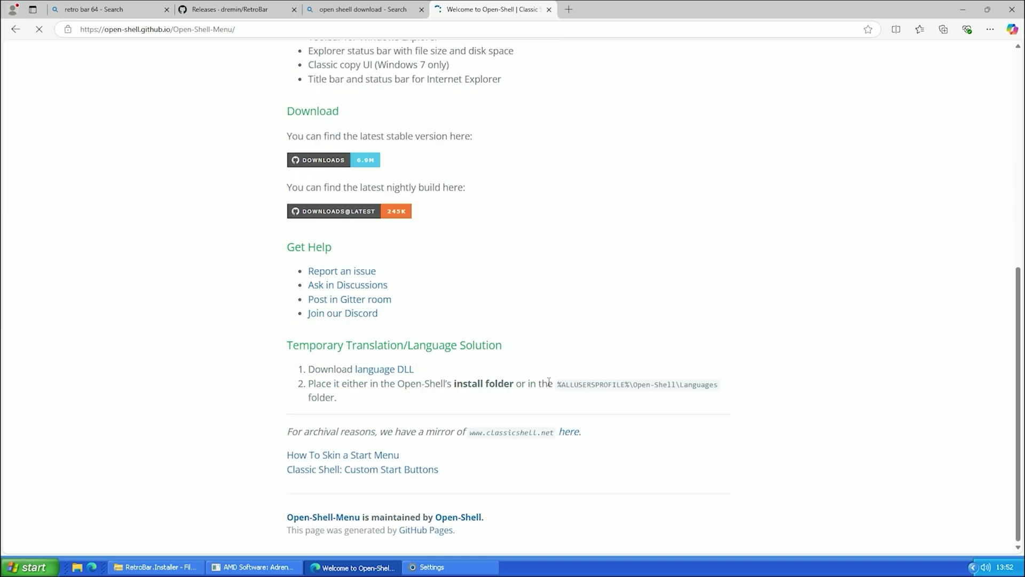
pyautogui.scroll(1, 549, 382)
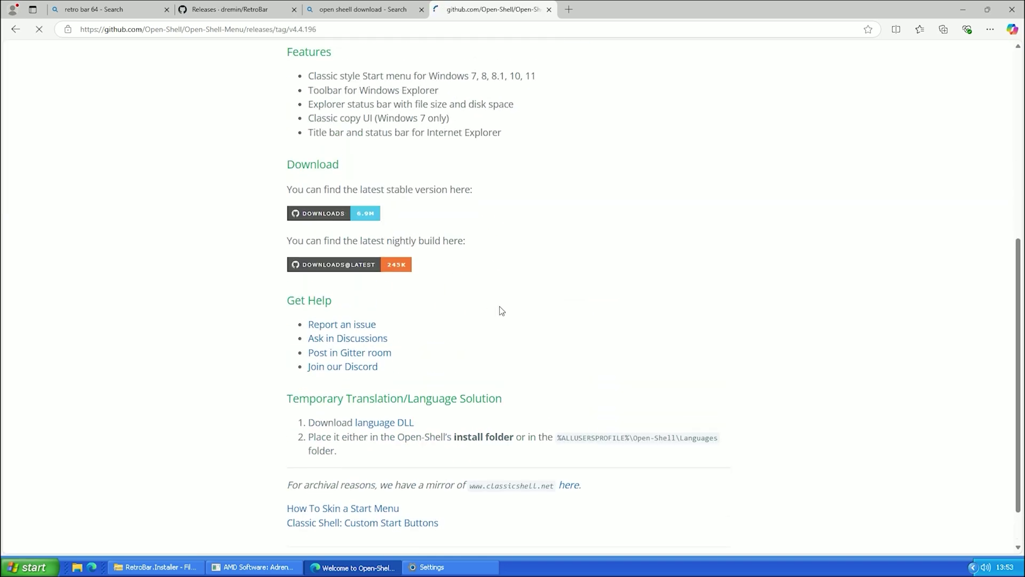
pyautogui.scroll(-3, 500, 313)
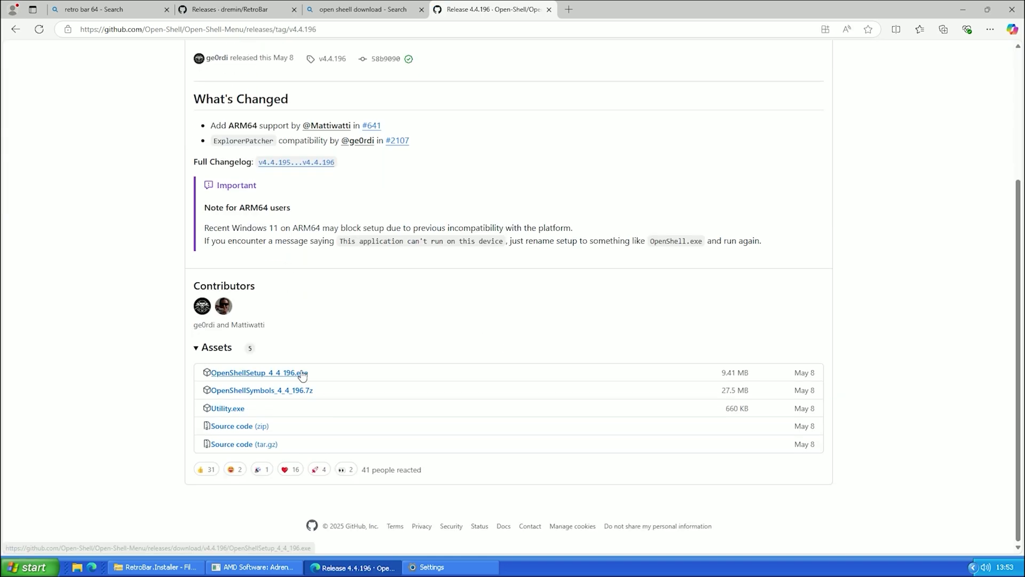
pyautogui.click(296, 374)
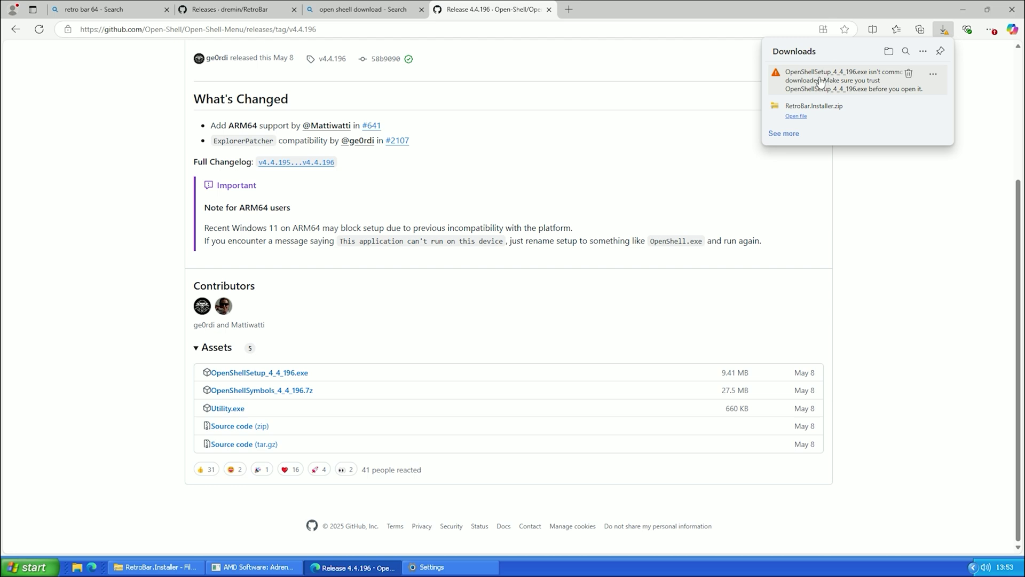
# Keep the flagged OpenShellSetup_4_4_196.exe despite the safety warning and launch it
pyautogui.click(934, 74)
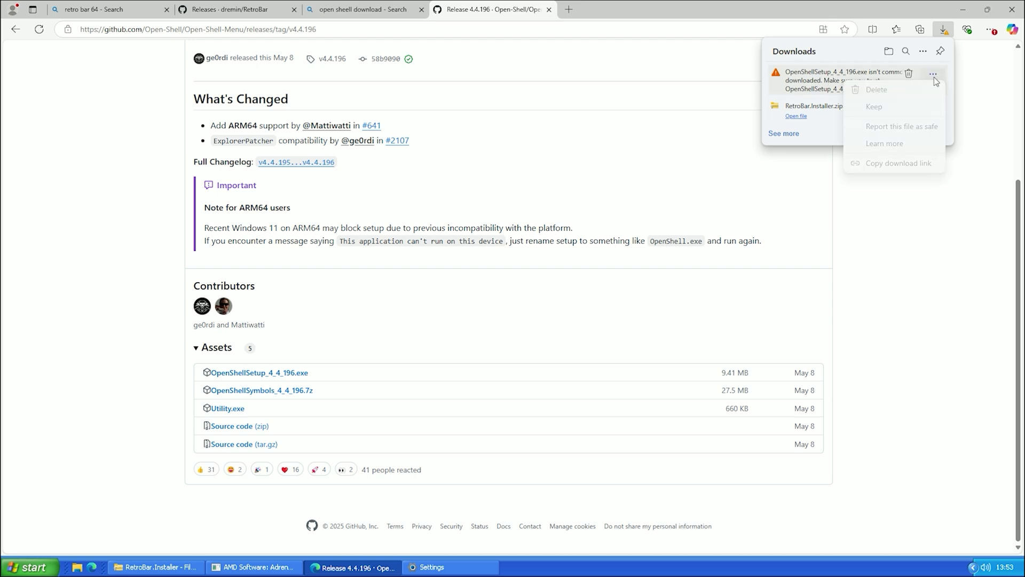
pyautogui.click(889, 106)
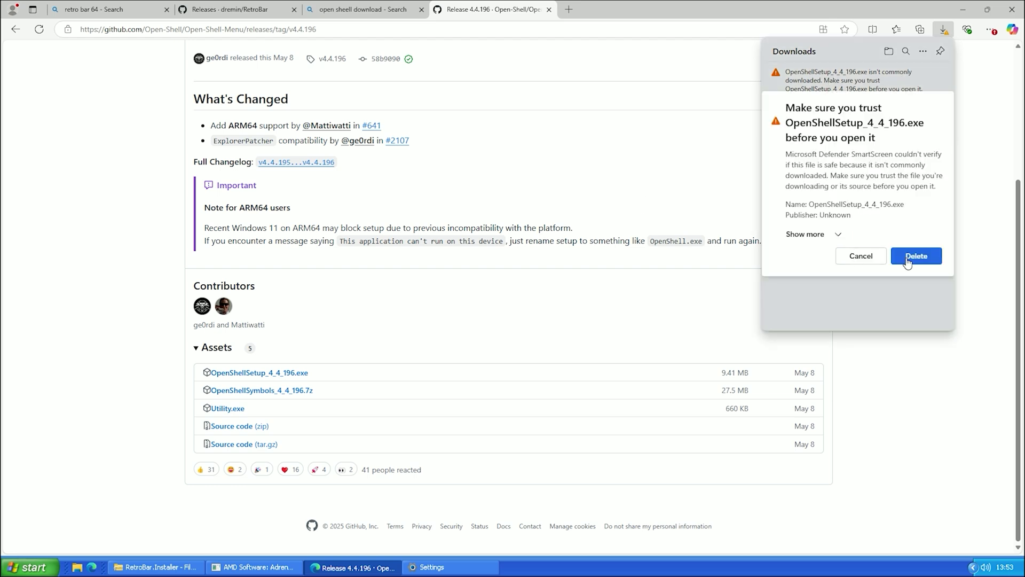
pyautogui.click(827, 236)
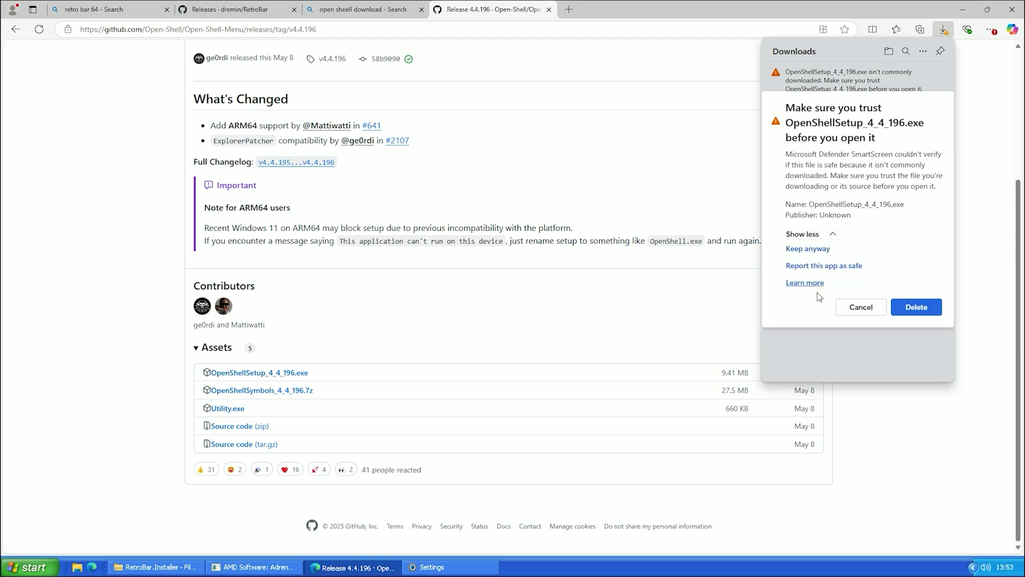
pyautogui.click(808, 249)
pyautogui.click(797, 83)
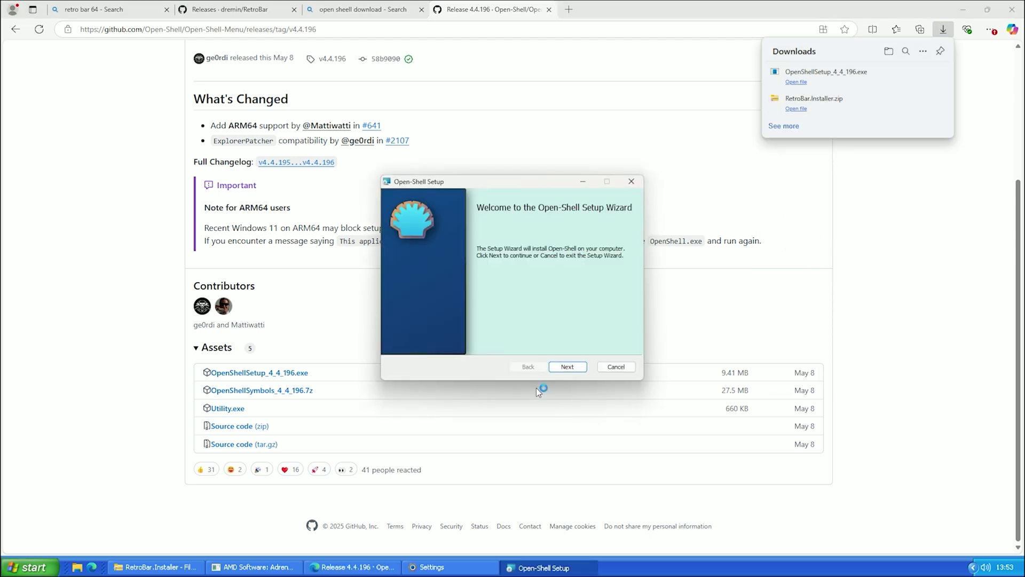
# Install Open-Shell through the setup wizard, accepting the licence terms
pyautogui.click(567, 366)
pyautogui.click(398, 342)
pyautogui.click(567, 367)
pyautogui.click(963, 9)
pyautogui.click(567, 366)
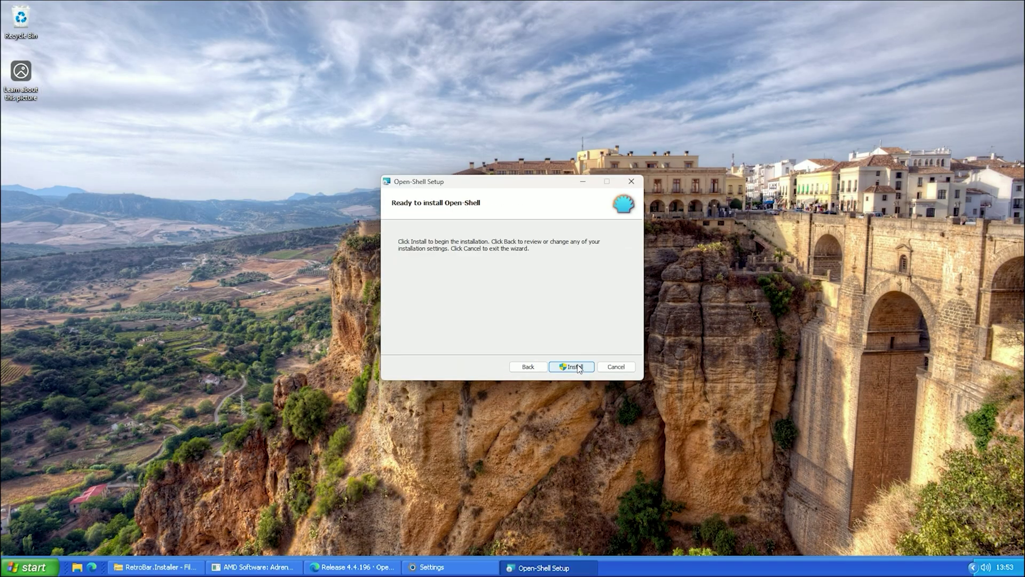
pyautogui.click(579, 368)
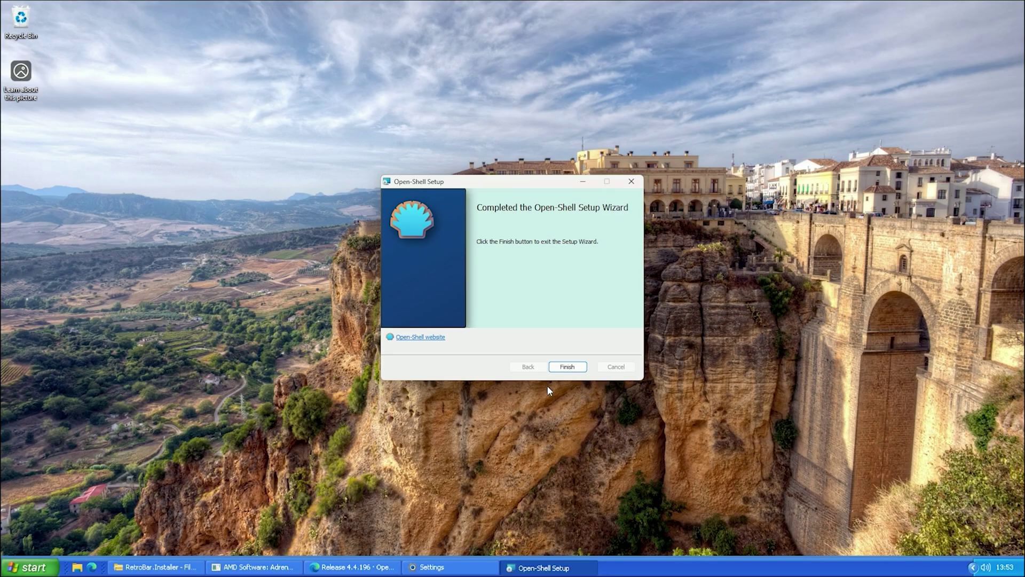
pyautogui.click(571, 366)
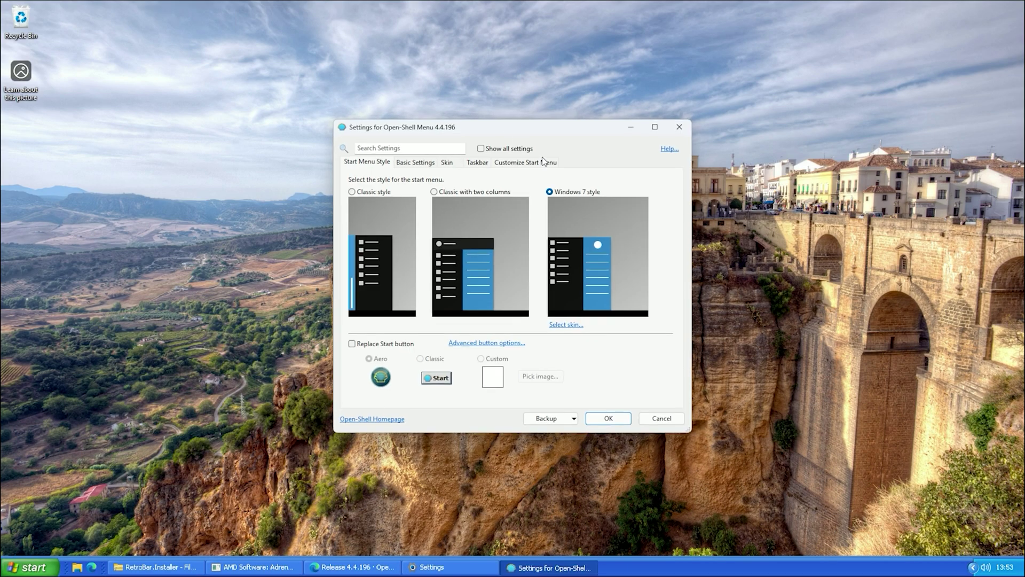
# Choose the classic two-column start menu style and preview it
pyautogui.click(434, 192)
pyautogui.click(21, 570)
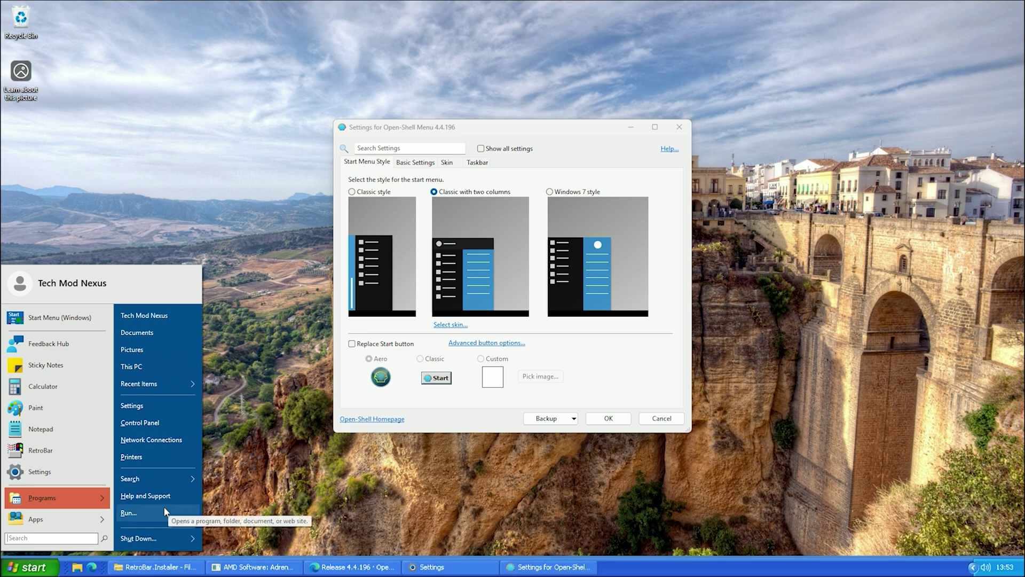
pyautogui.click(514, 175)
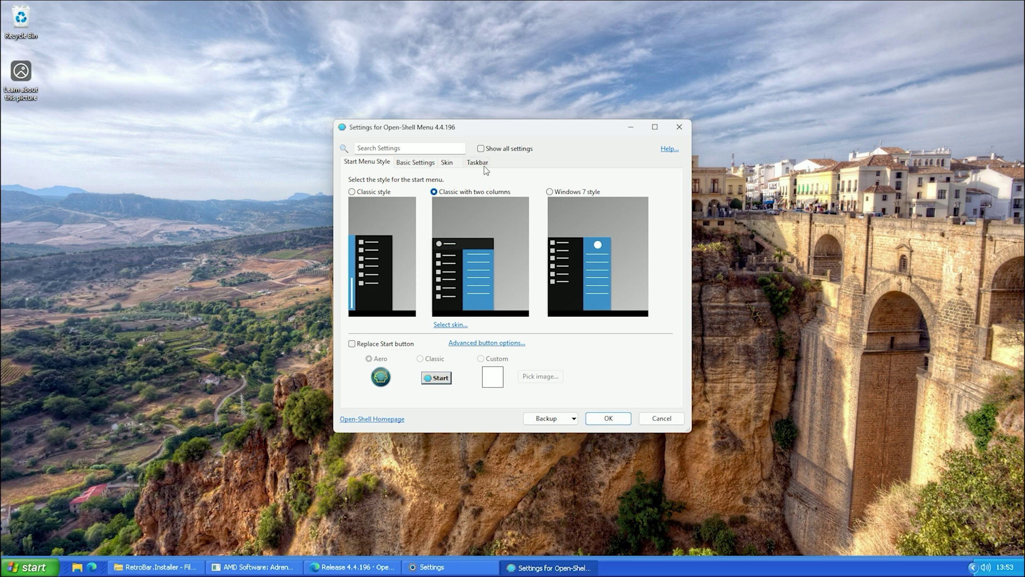
# Select the Windows XP Luna skin and preview the XP-style start menu
pyautogui.click(446, 162)
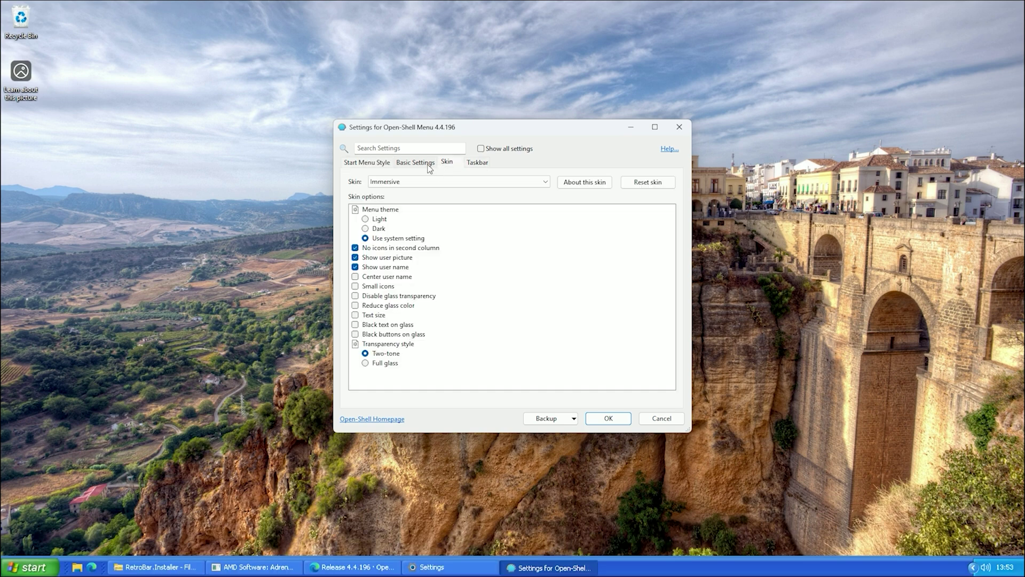
pyautogui.click(415, 163)
pyautogui.click(447, 163)
pyautogui.click(397, 185)
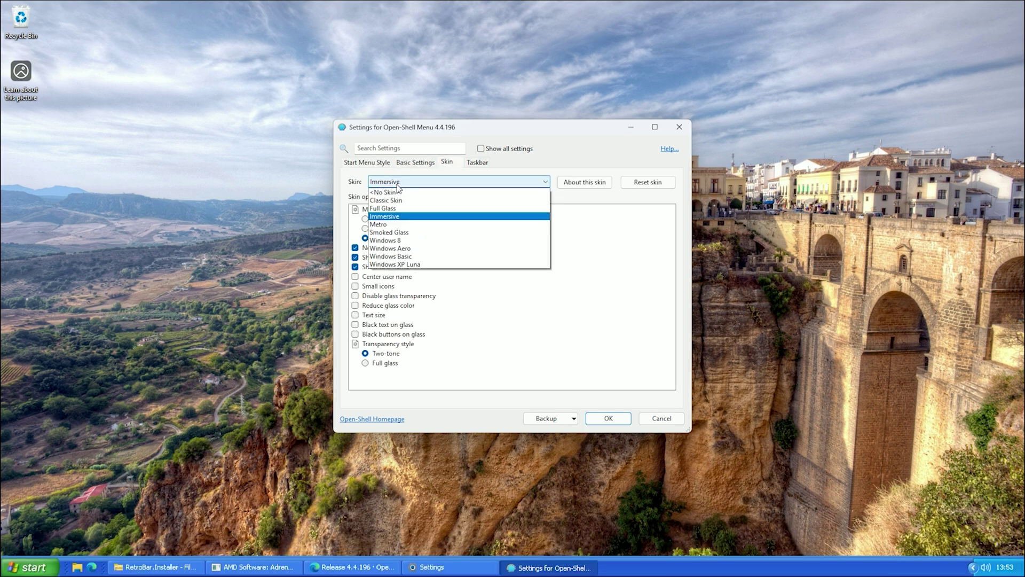
pyautogui.click(402, 270)
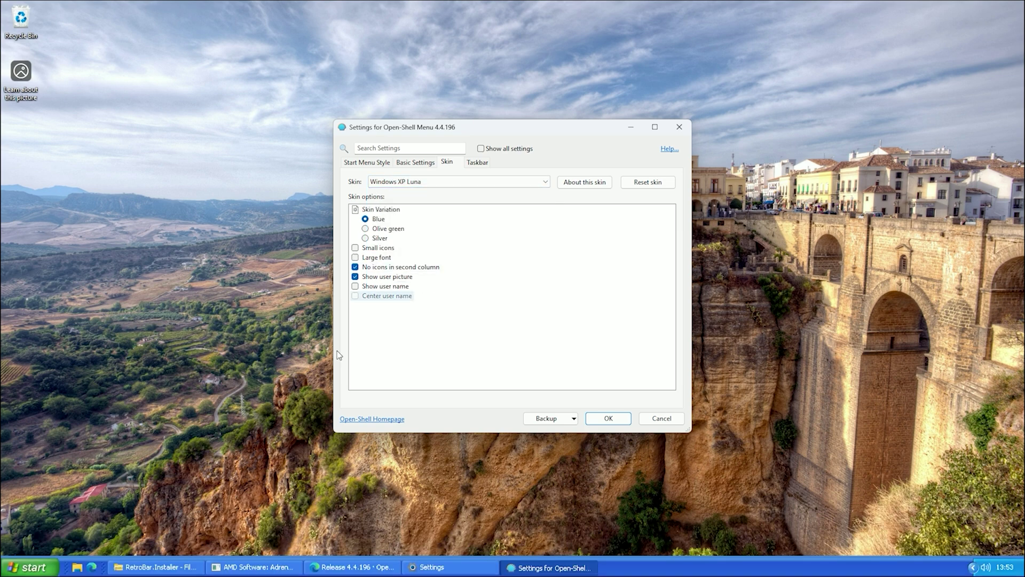
pyautogui.press('super')
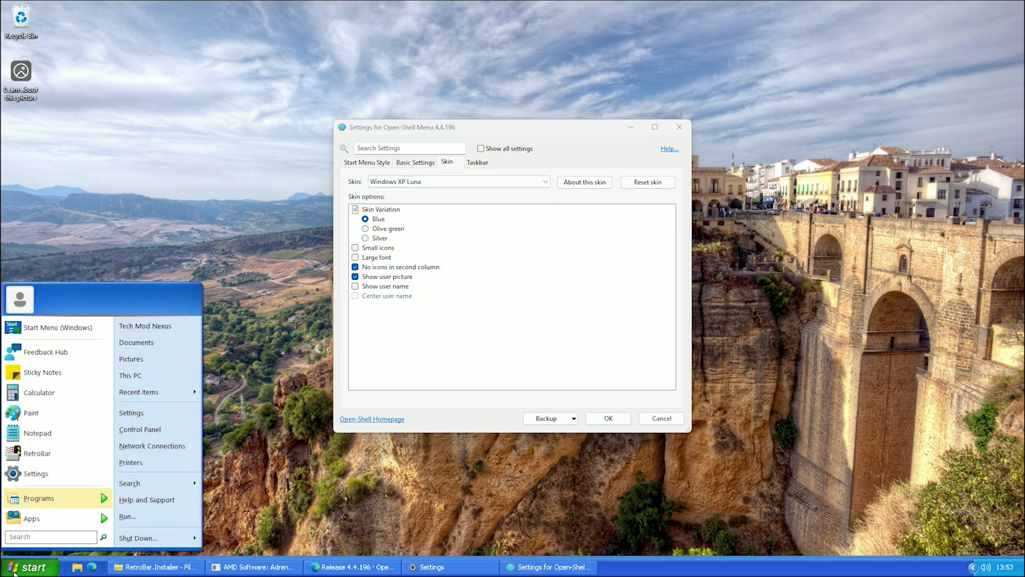
pyautogui.click(14, 570)
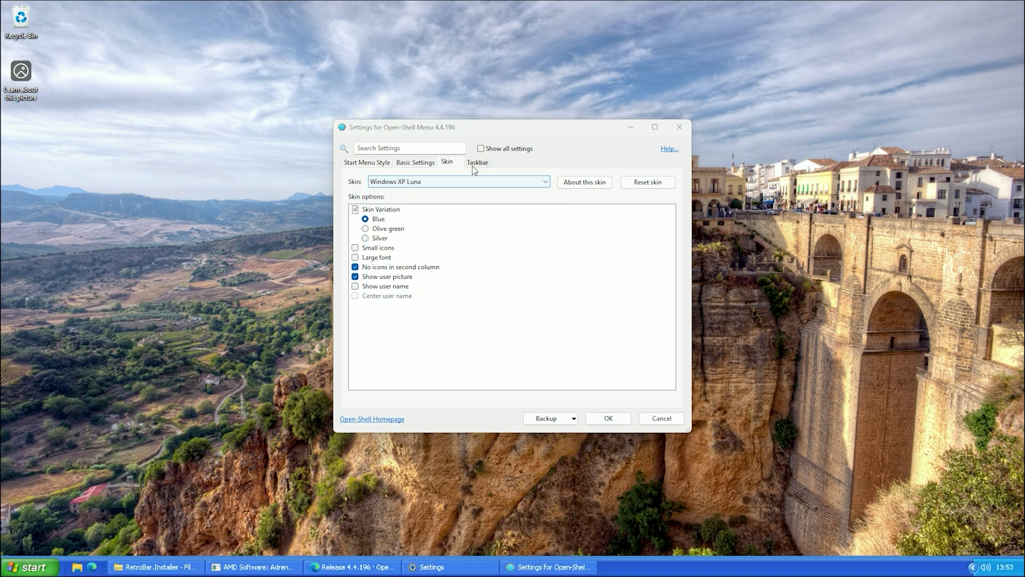
pyautogui.click(369, 162)
# Show all settings, preview the Silver skin variation, then switch back to Blue
pyautogui.click(478, 344)
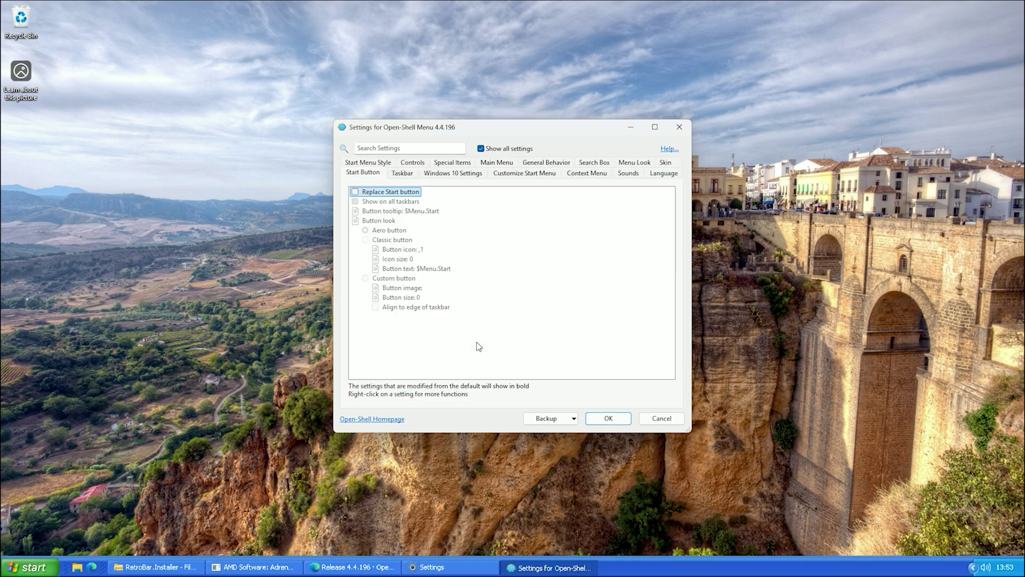
pyautogui.click(665, 163)
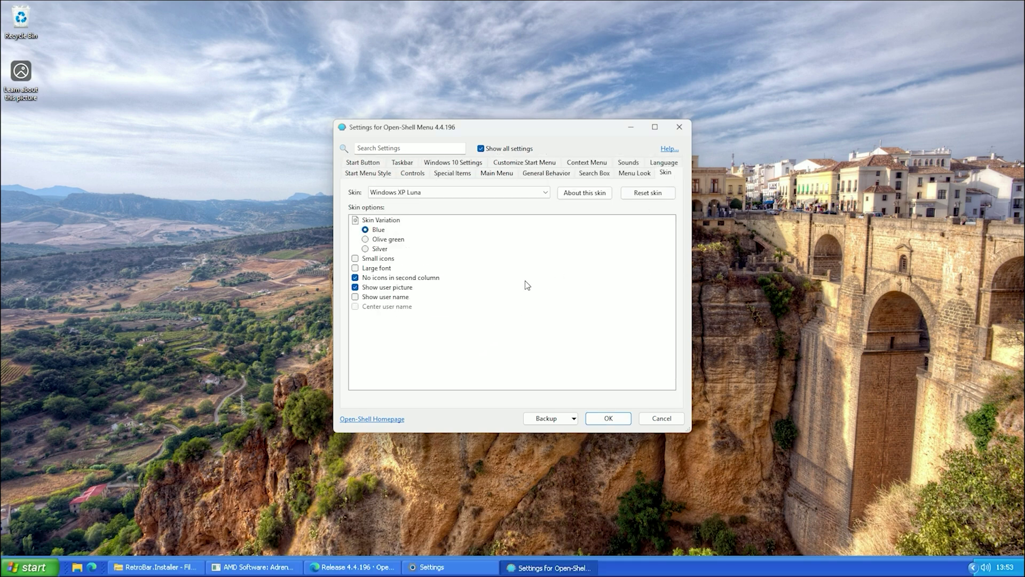
pyautogui.click(379, 250)
pyautogui.click(22, 566)
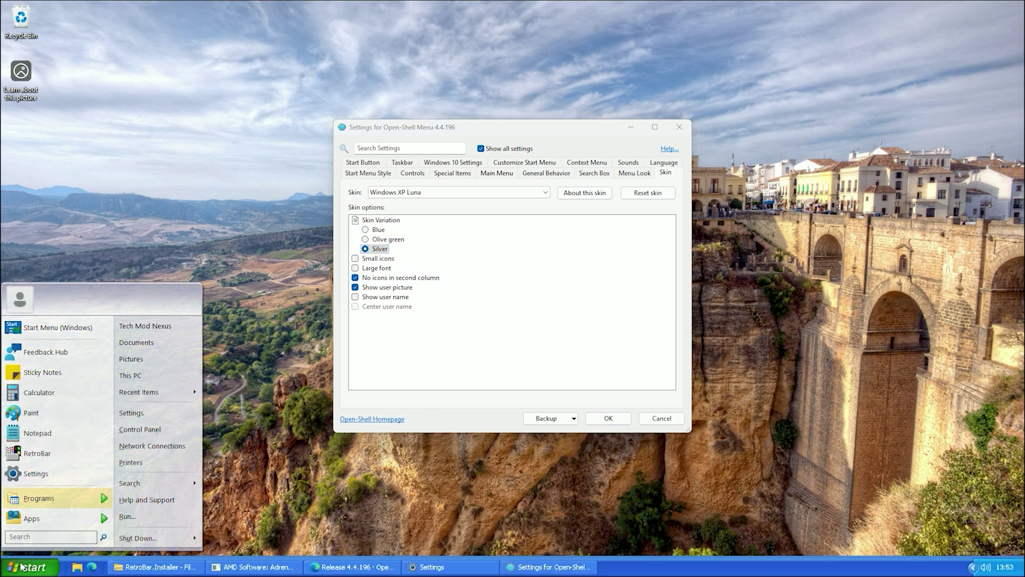
pyautogui.click(383, 229)
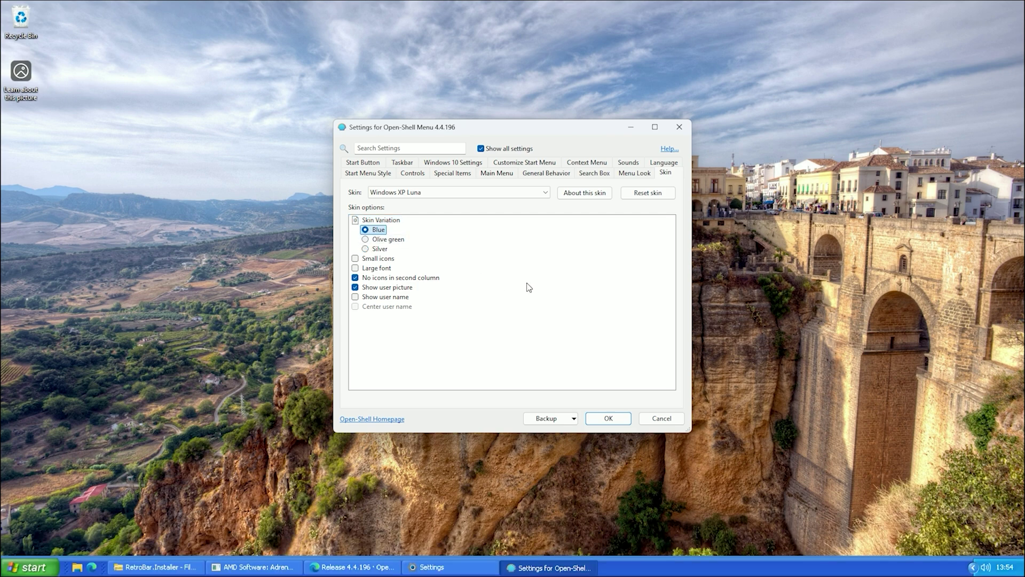
pyautogui.click(20, 569)
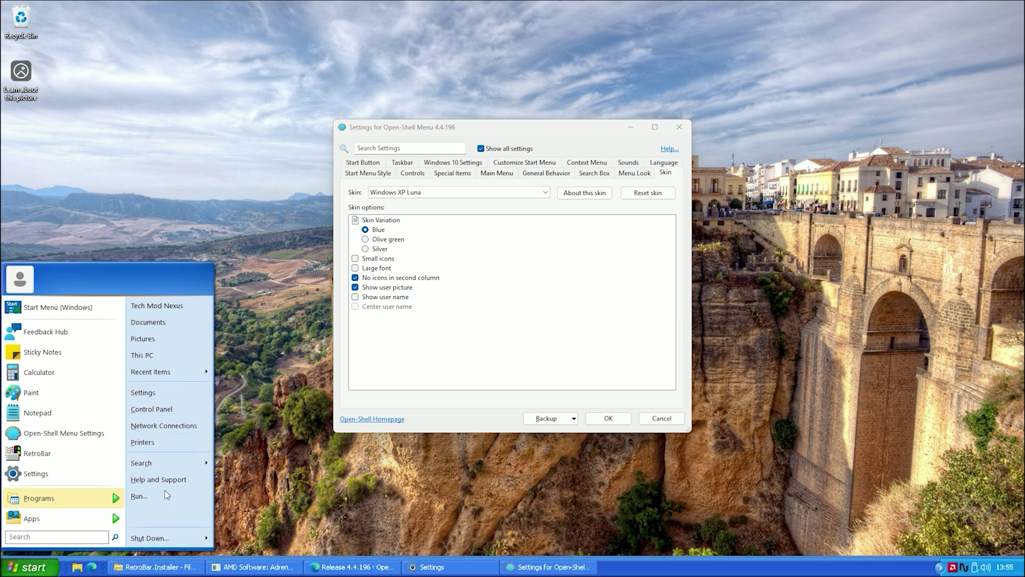
# Allow icons in the second column, keep the user picture shown, and preview the menu
pyautogui.click(355, 277)
pyautogui.click(356, 286)
pyautogui.click(356, 287)
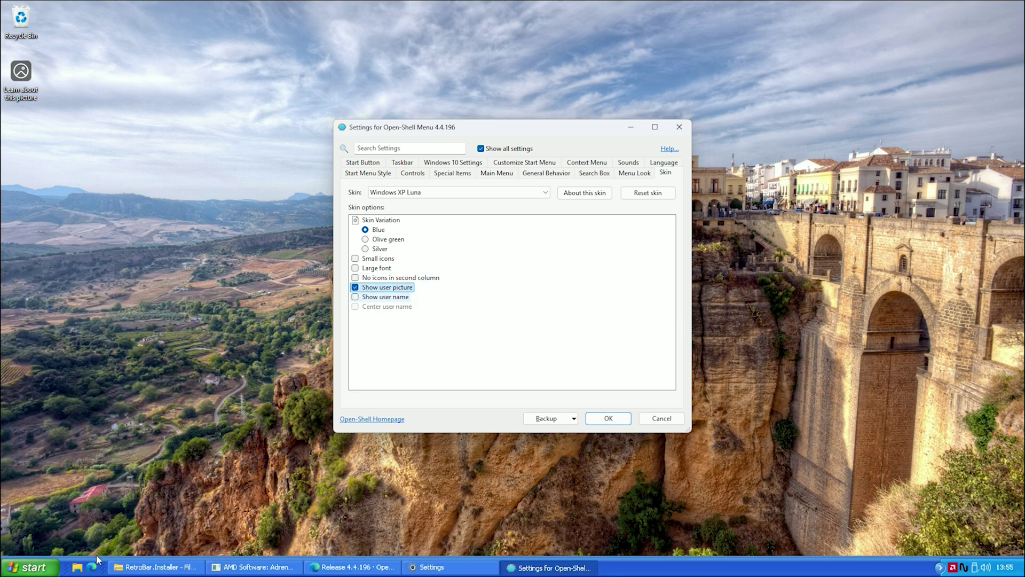
pyautogui.click(32, 567)
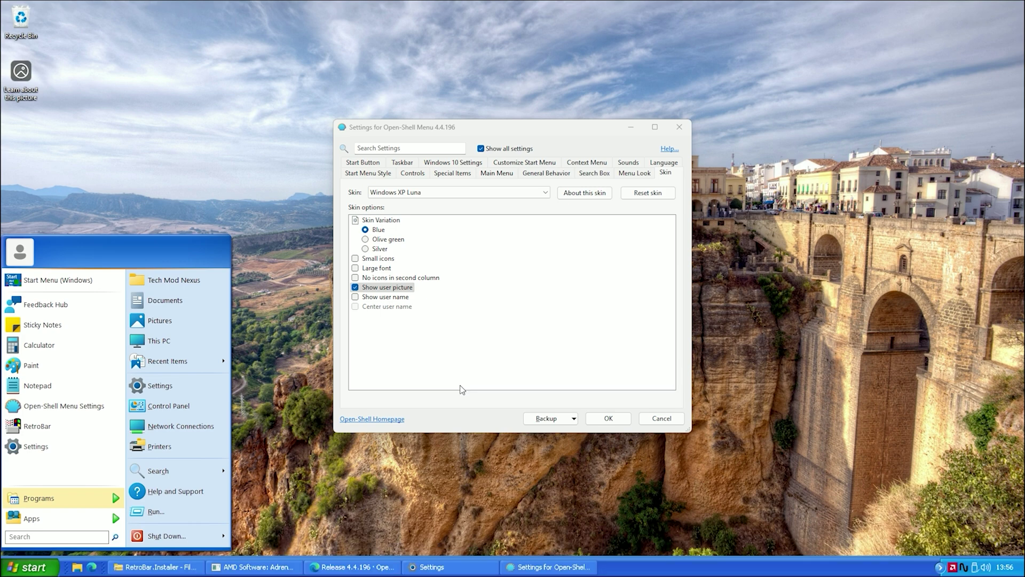
pyautogui.click(628, 173)
# Set the Menu Look vertical position offset to 8 and preview the start menu
pyautogui.scroll(-10, 449, 337)
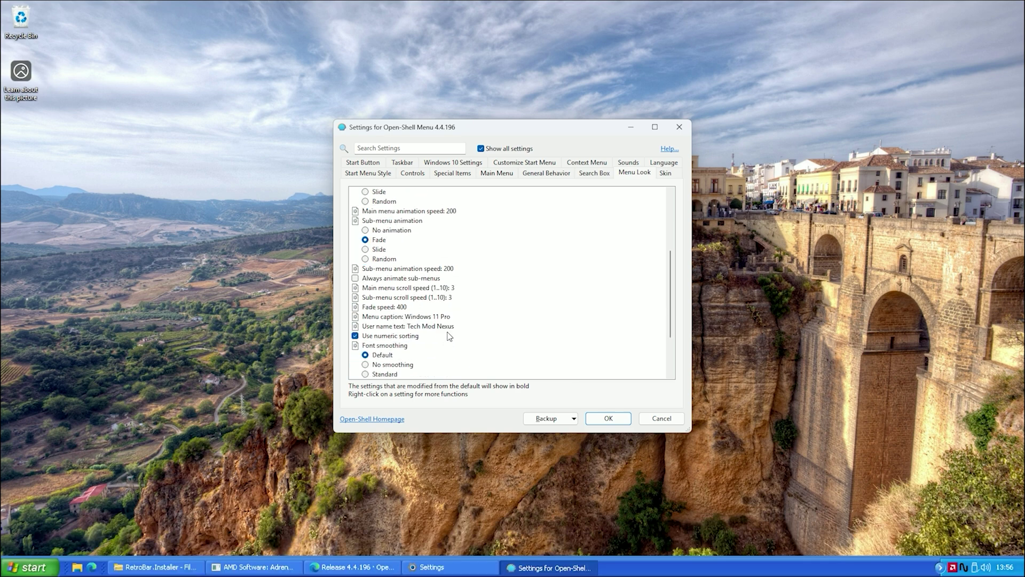
pyautogui.scroll(-2, 449, 336)
pyautogui.scroll(3, 452, 337)
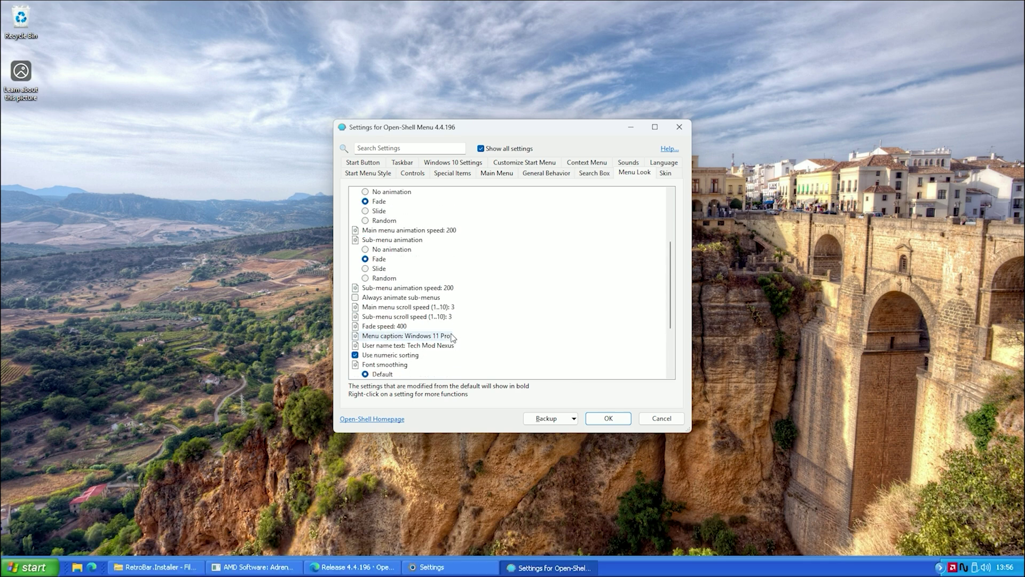
pyautogui.scroll(4, 429, 346)
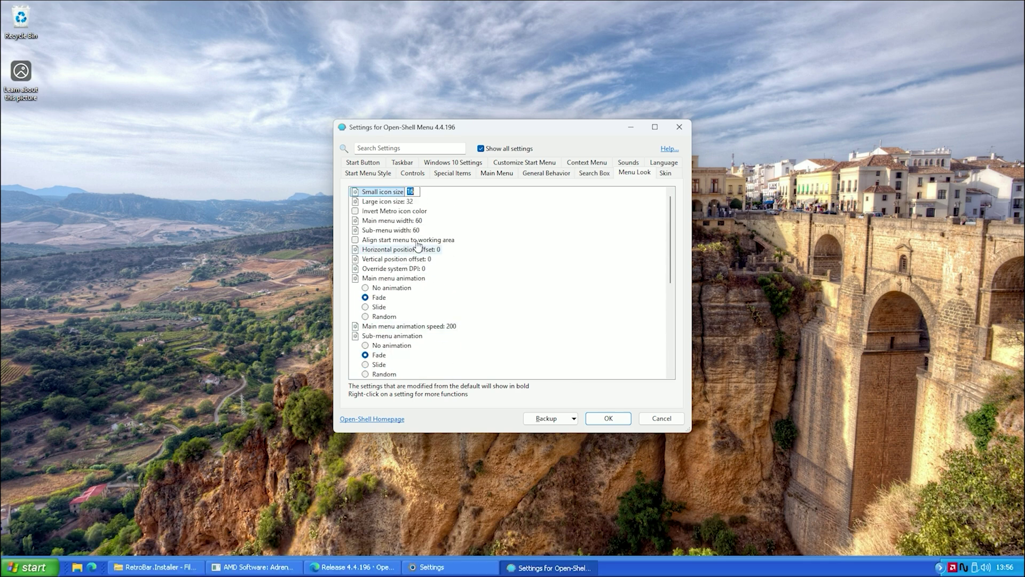
pyautogui.click(390, 261)
pyautogui.write('8')
pyautogui.click(53, 565)
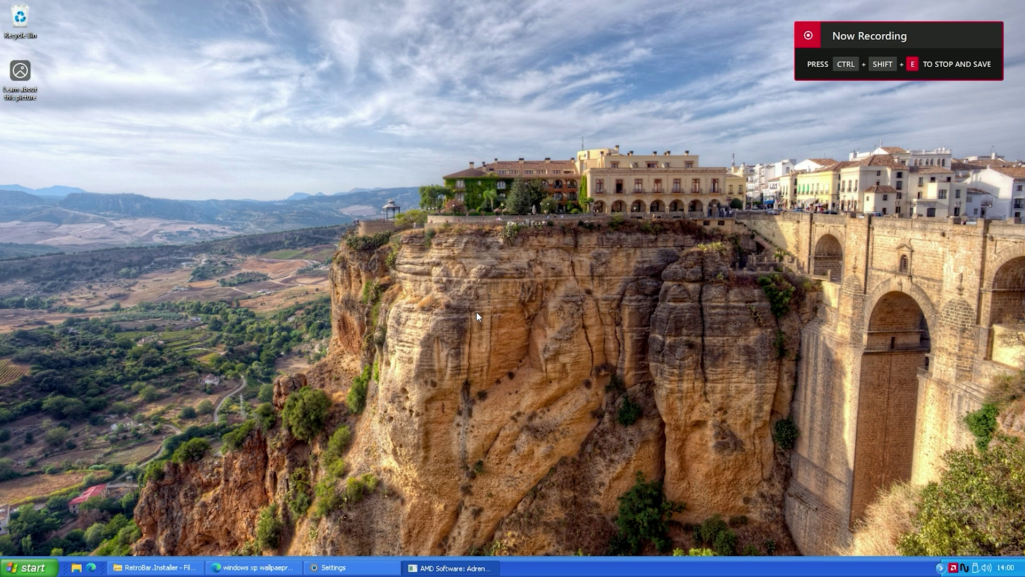
# Download the full-resolution Bliss image (90278.jpg, 1920 x 1200) from WallpaperAccess's Windows XP page
pyautogui.click(255, 568)
pyautogui.scroll(-1, 487, 335)
pyautogui.scroll(1, 320, 331)
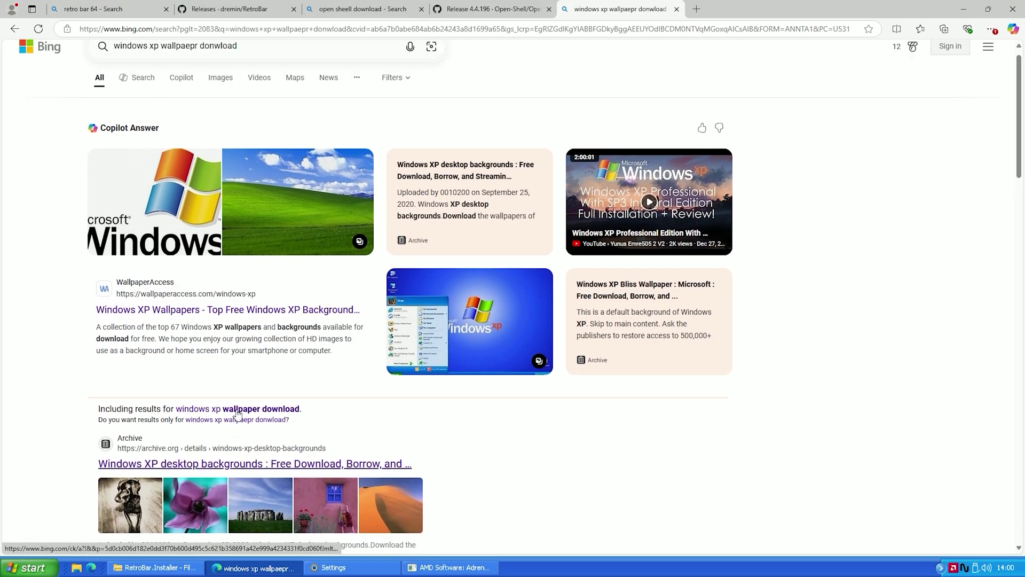
pyautogui.click(257, 324)
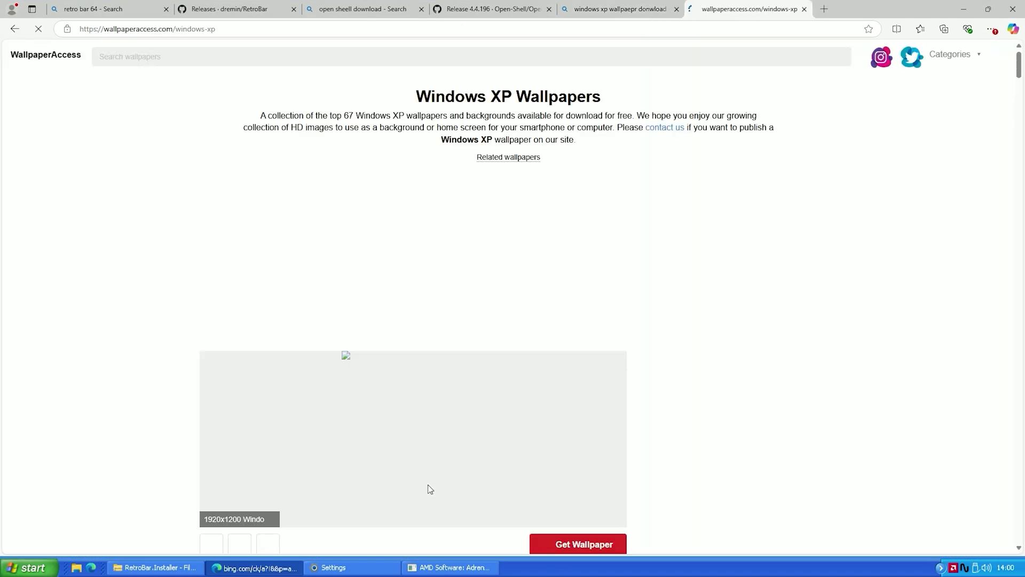
pyautogui.scroll(-5, 525, 426)
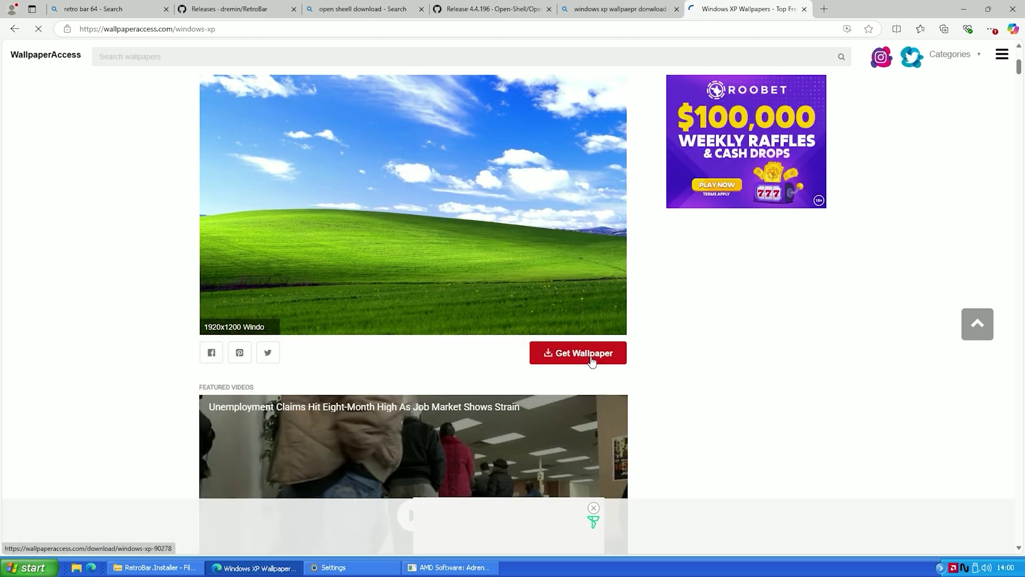
pyautogui.click(582, 357)
pyautogui.click(607, 203)
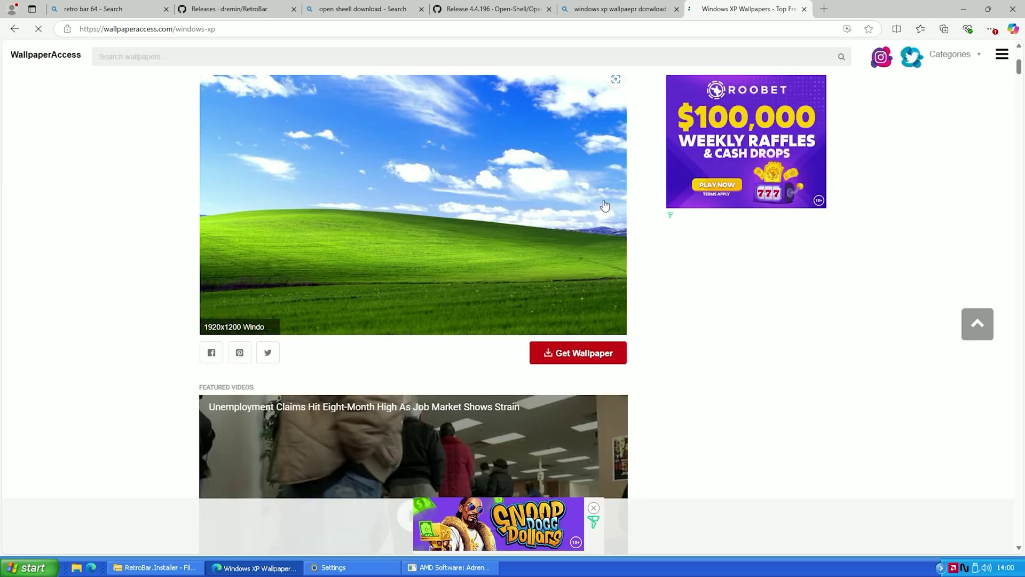
pyautogui.click(581, 358)
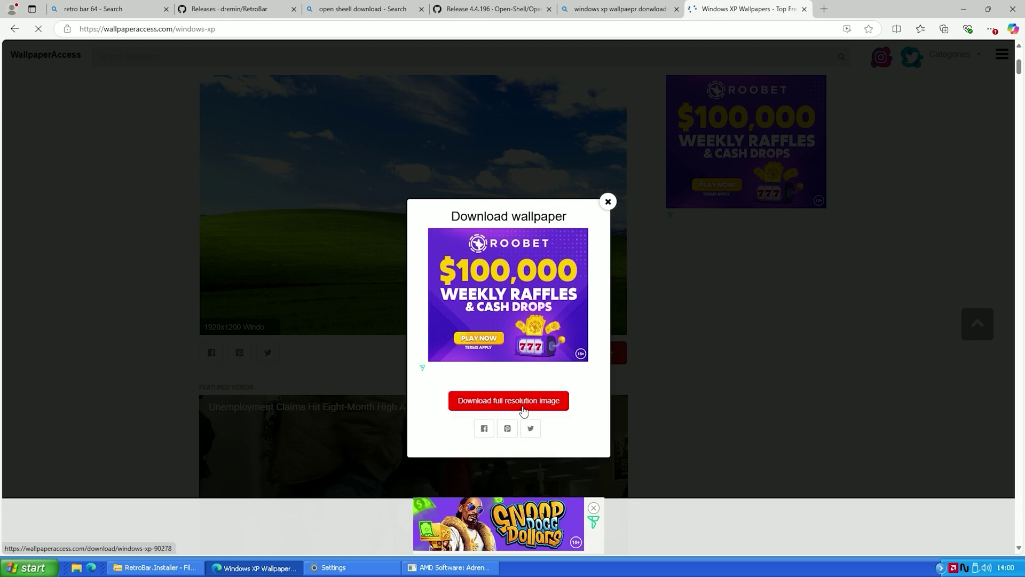
pyautogui.click(523, 410)
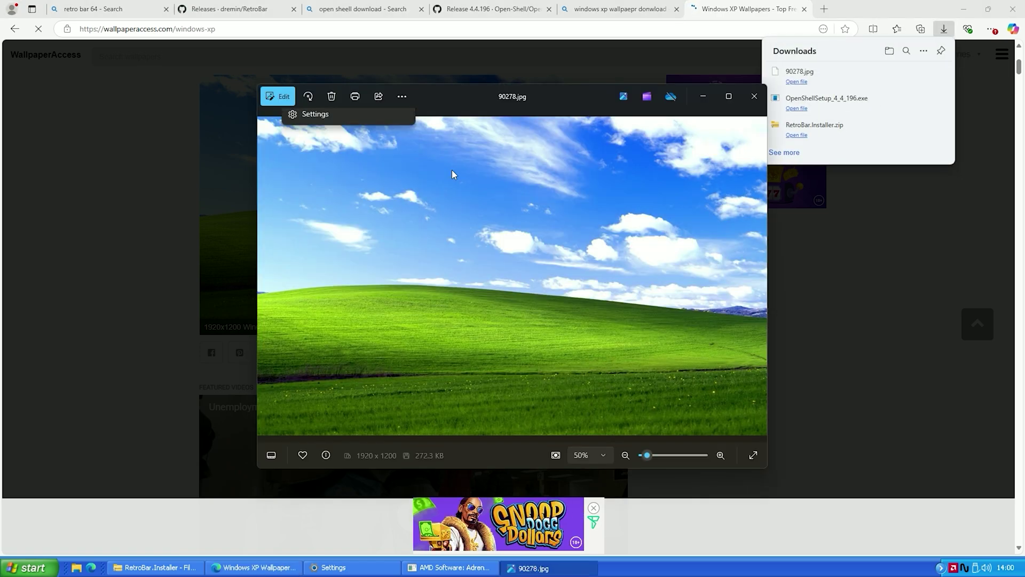
# Minimize Photos and Edge to reveal the Bliss desktop, then open the XP start menu
pyautogui.click(703, 96)
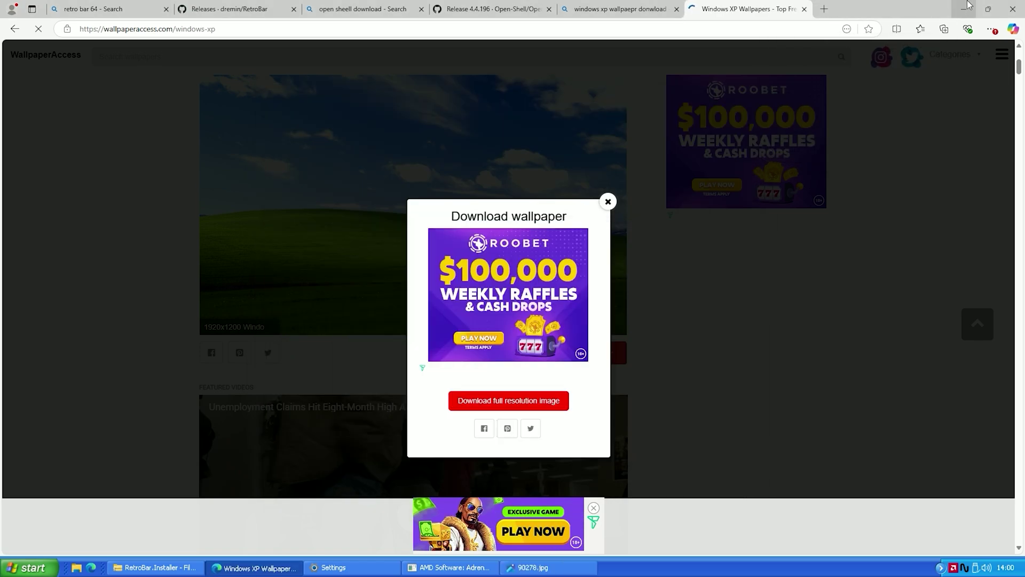
pyautogui.click(964, 9)
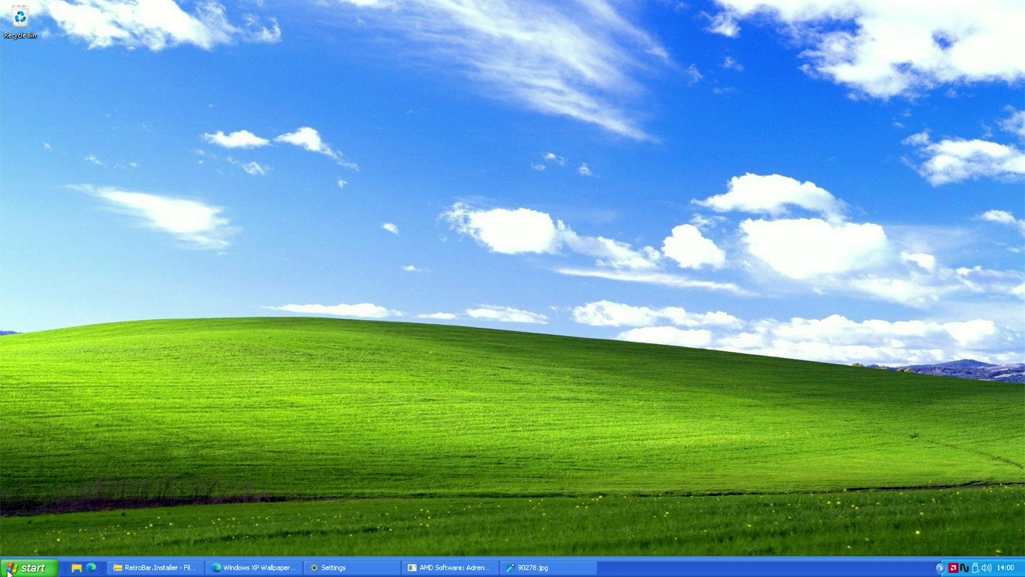
pyautogui.click(30, 567)
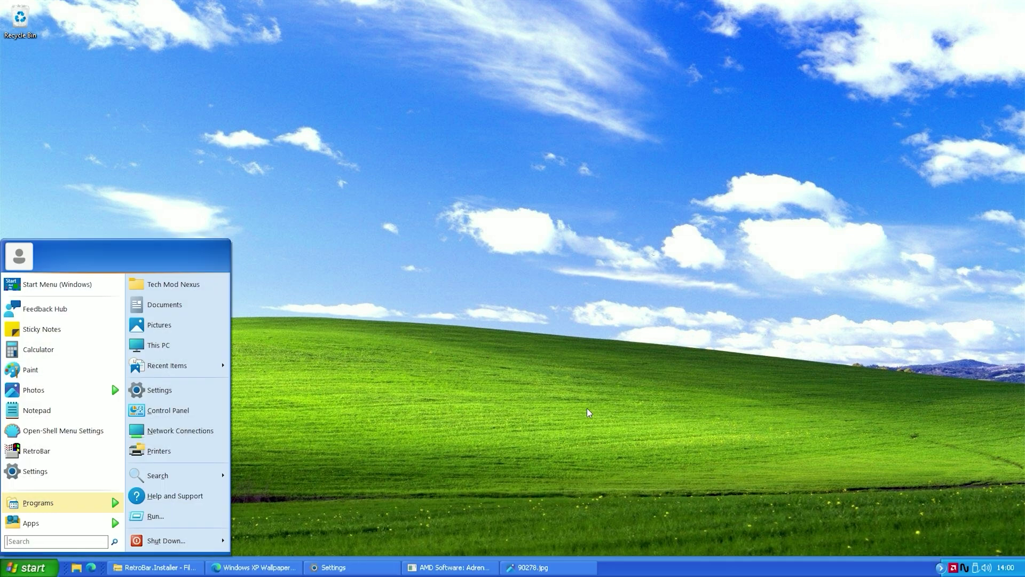